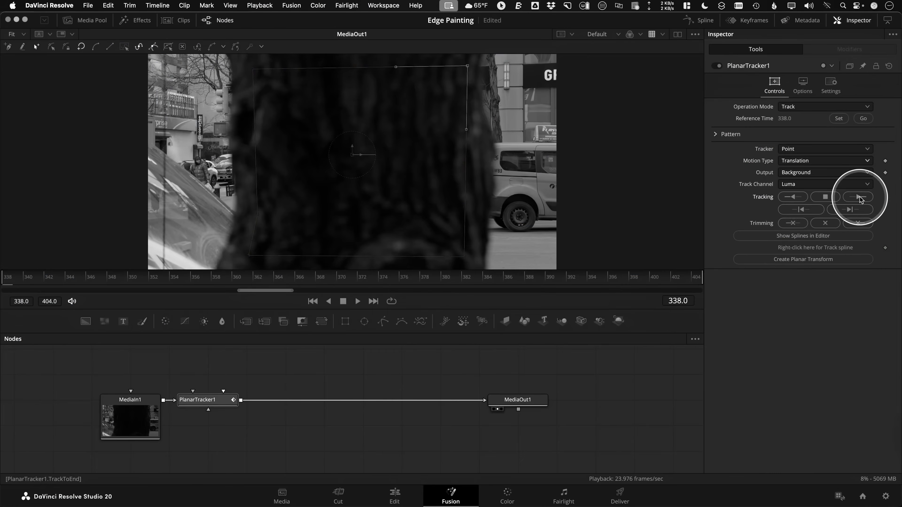
# Stop playback and scrub back to the early frames with the trunk centred.
pyautogui.click(328, 175)
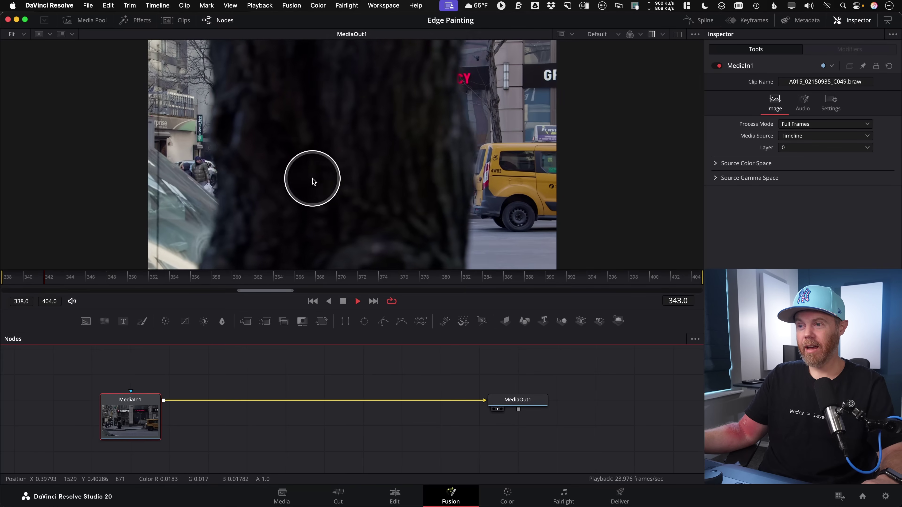
pyautogui.press('space')
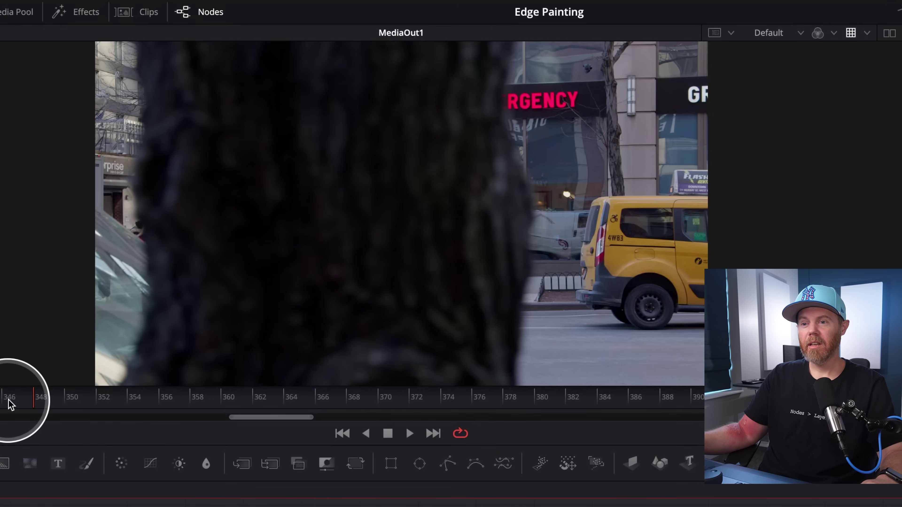
pyautogui.moveTo(9, 405); pyautogui.dragTo(378, 409)
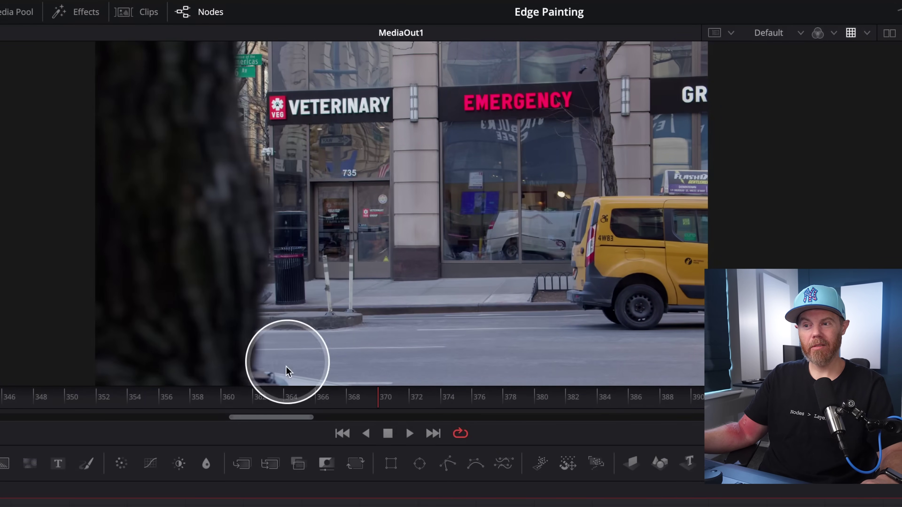
pyautogui.moveTo(224, 404); pyautogui.dragTo(0, 405)
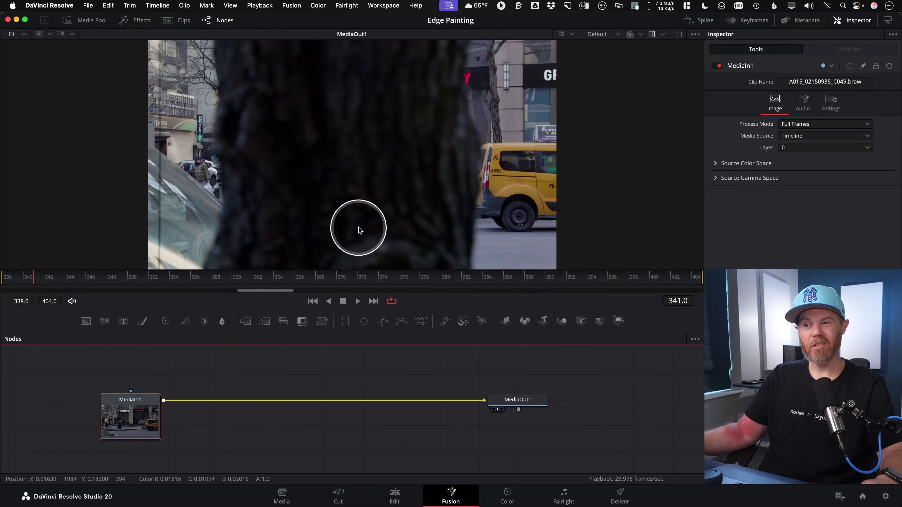
pyautogui.moveTo(35, 283); pyautogui.dragTo(7, 284)
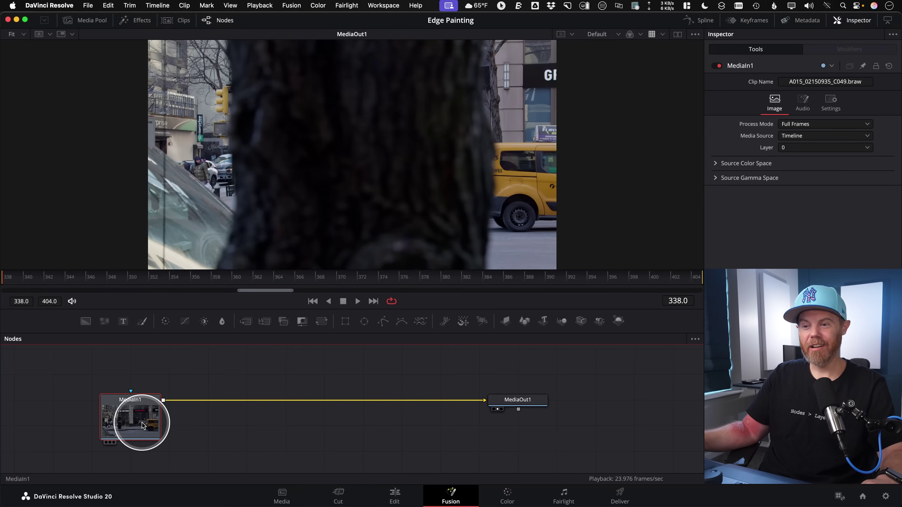
pyautogui.moveTo(147, 429)
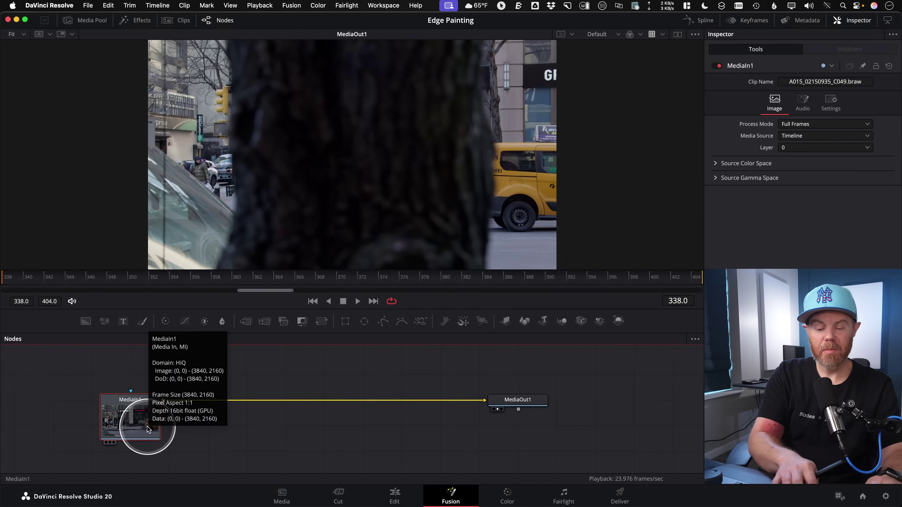
# Add a Planar Tracker after MediaIn1, outline the tree trunk, and set Translation motion.
pyautogui.hotkey('shift', 'space')
pyautogui.write('planar')
pyautogui.press('Return')
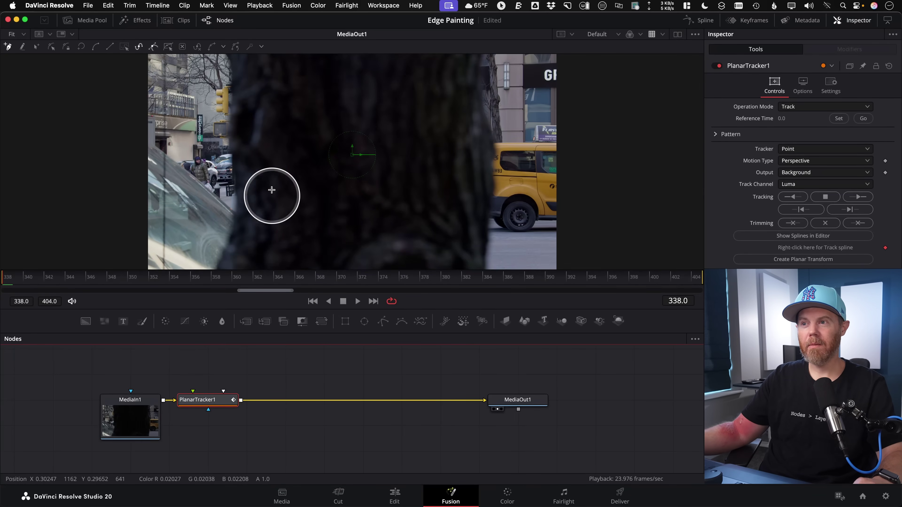
pyautogui.click(250, 70)
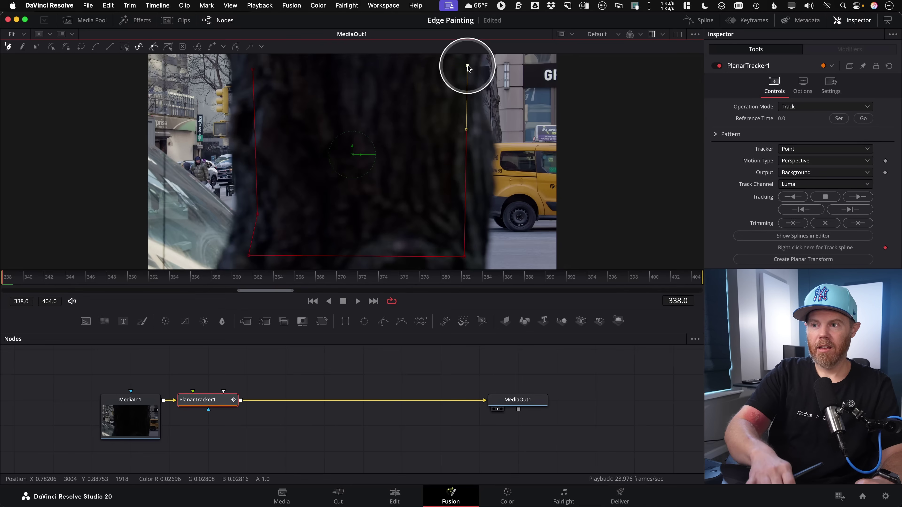
pyautogui.hotkey('shift', 'c')
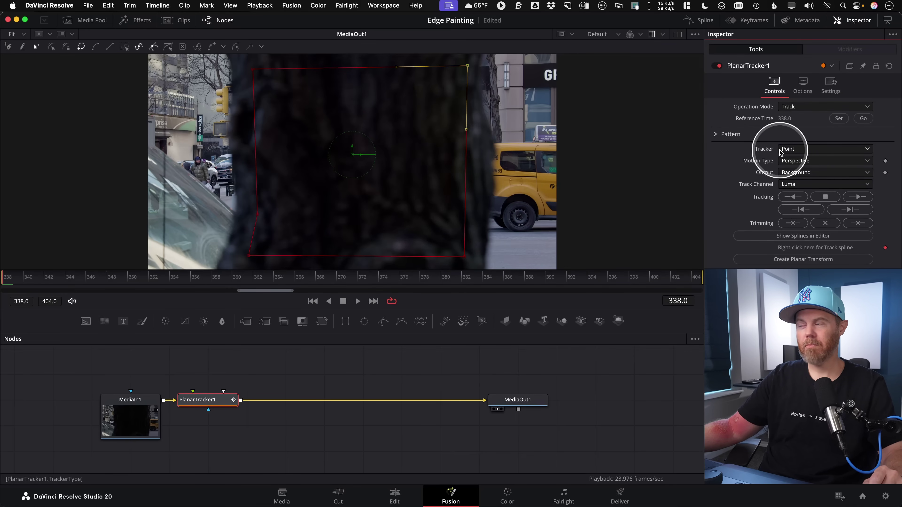
pyautogui.click(801, 162)
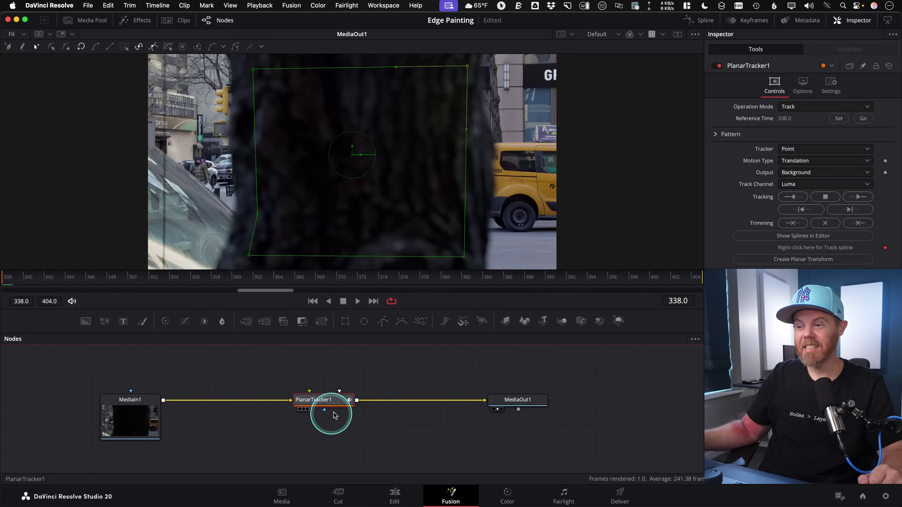
# Move MediaIn1 further left and go to frame 377 showing the street.
pyautogui.moveTo(160, 428); pyautogui.dragTo(122, 431)
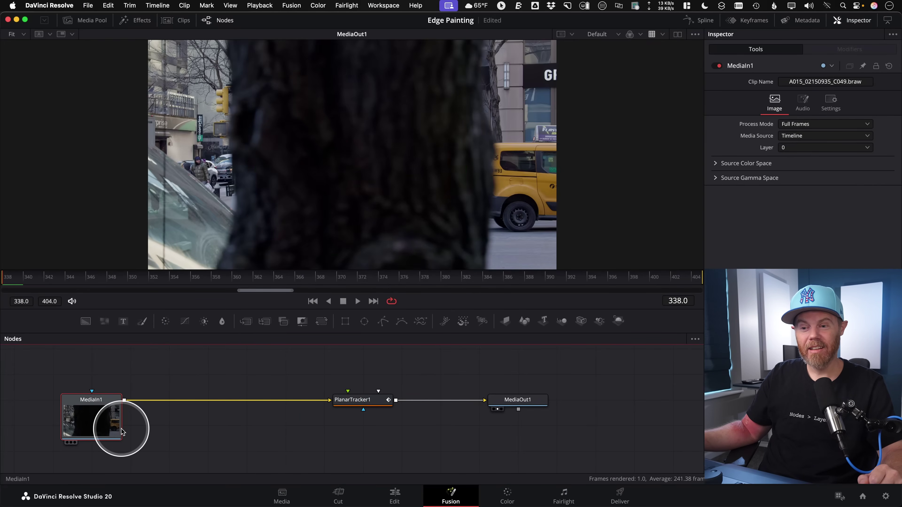
pyautogui.click(81, 365)
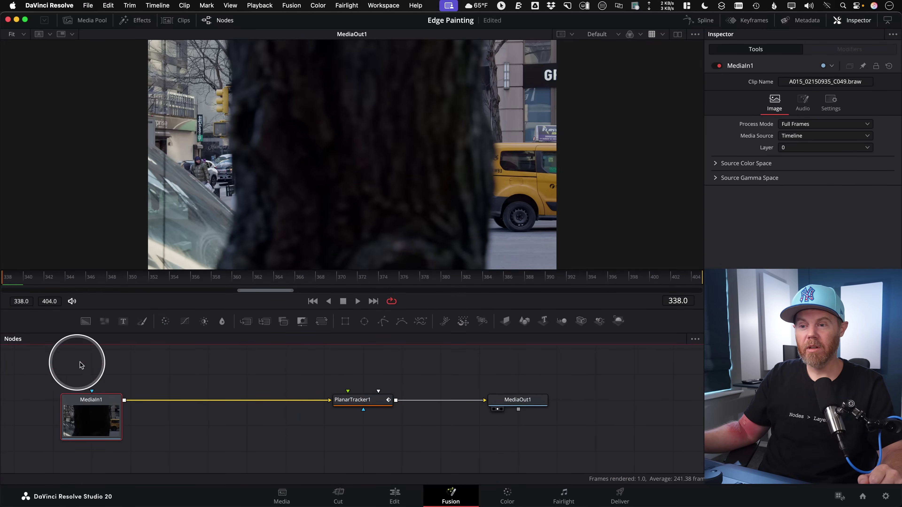
pyautogui.moveTo(411, 278)
pyautogui.mouseDown()
pyautogui.moveTo(348, 278)
pyautogui.moveTo(411, 278)
pyautogui.mouseUp()
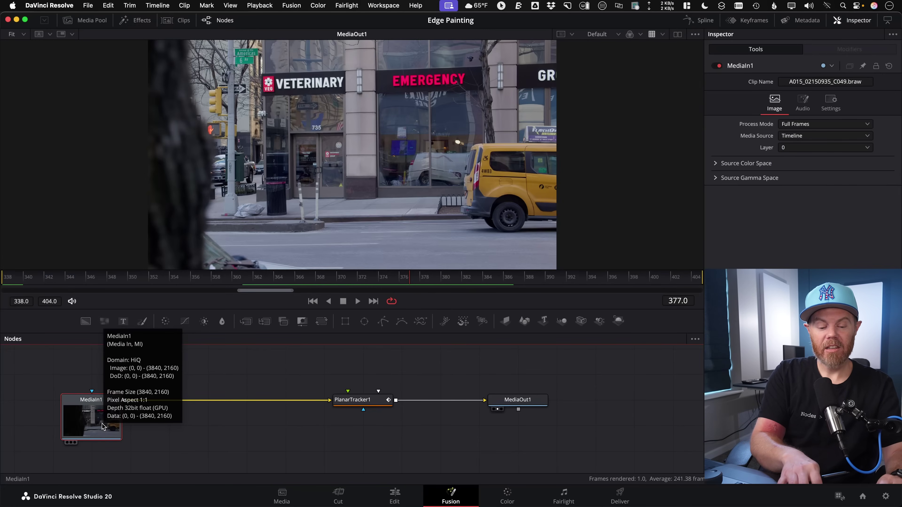
# Add Channel Booleans after MediaIn1 with Operation Divide and To Alpha set to Do Nothing.
pyautogui.hotkey('shift', 'space')
pyautogui.write('bol')
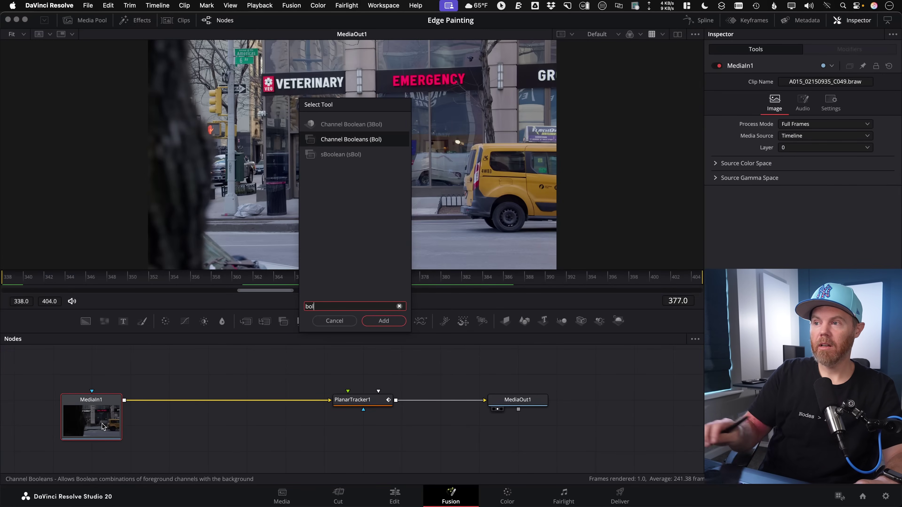
pyautogui.press('Return')
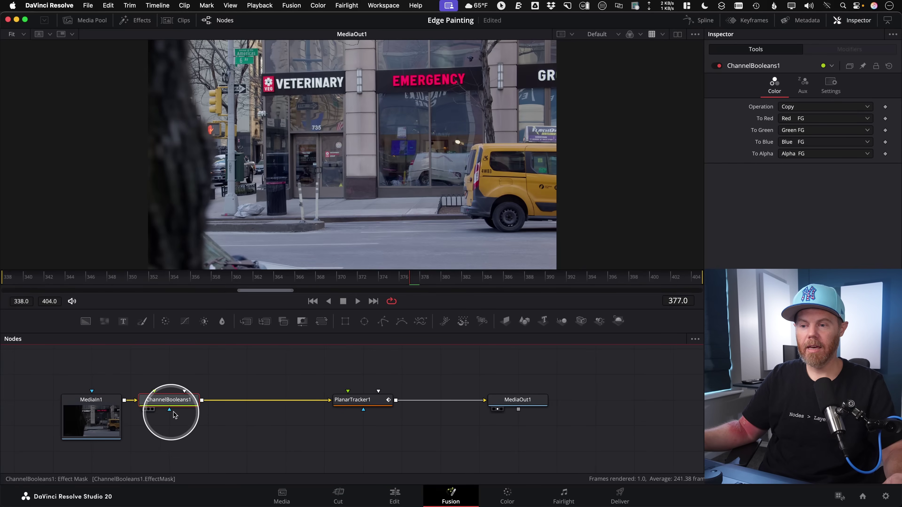
pyautogui.click(182, 405)
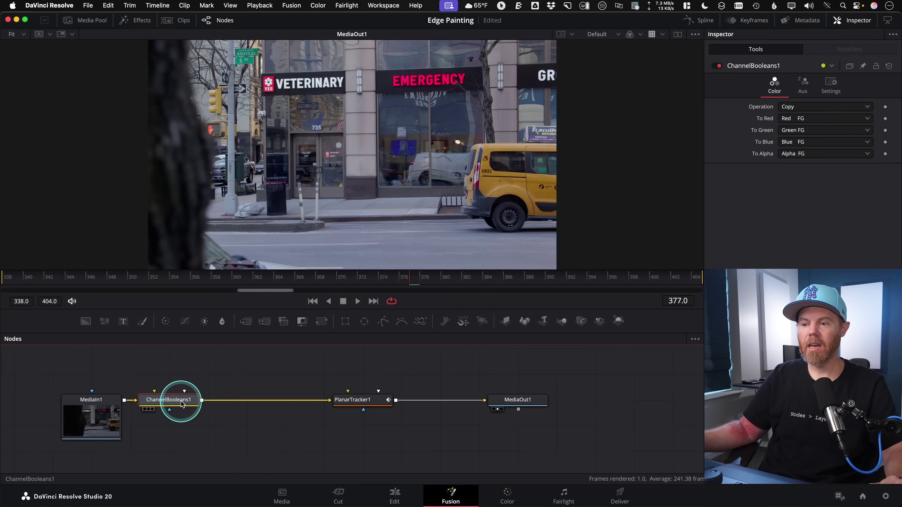
pyautogui.click(812, 108)
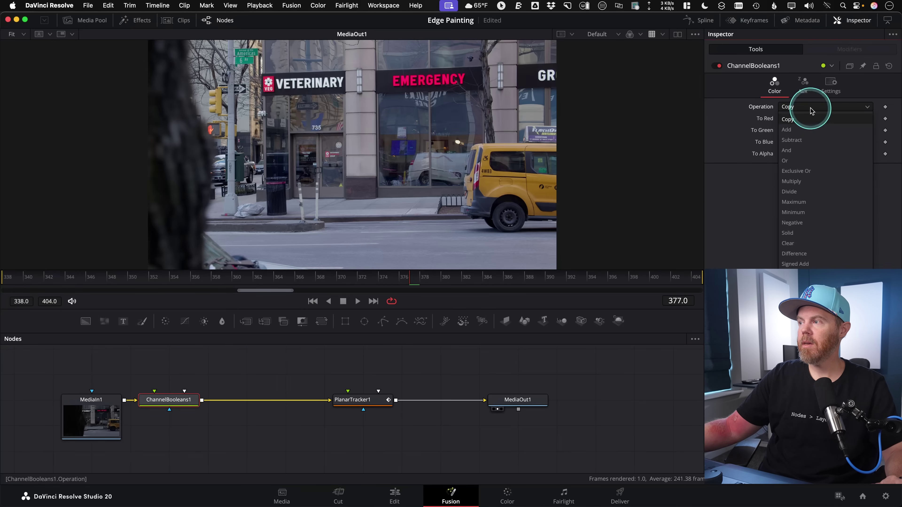
pyautogui.click(790, 194)
pyautogui.click(798, 155)
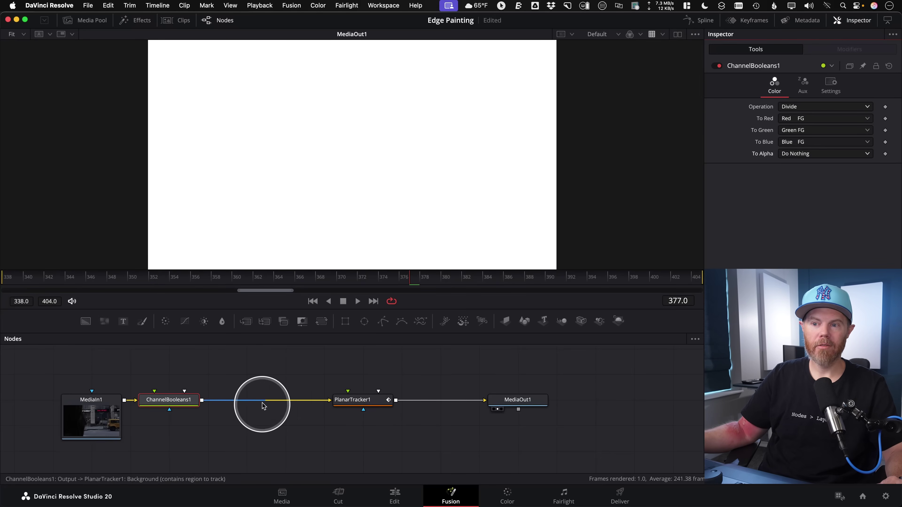
pyautogui.hscroll(-3, 265, 394)
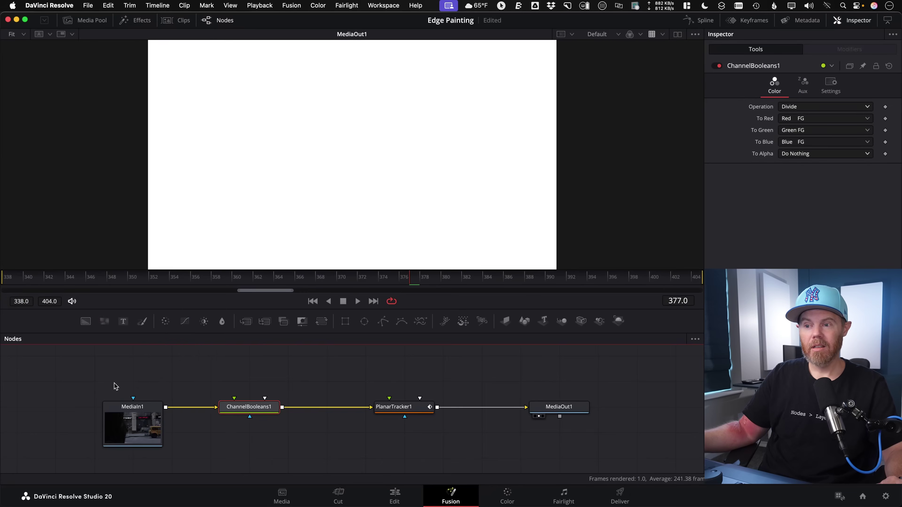
# Add a Blur node off MediaIn1, view it, and set Blur Size to 100.
pyautogui.hotkey('shift', 'space')
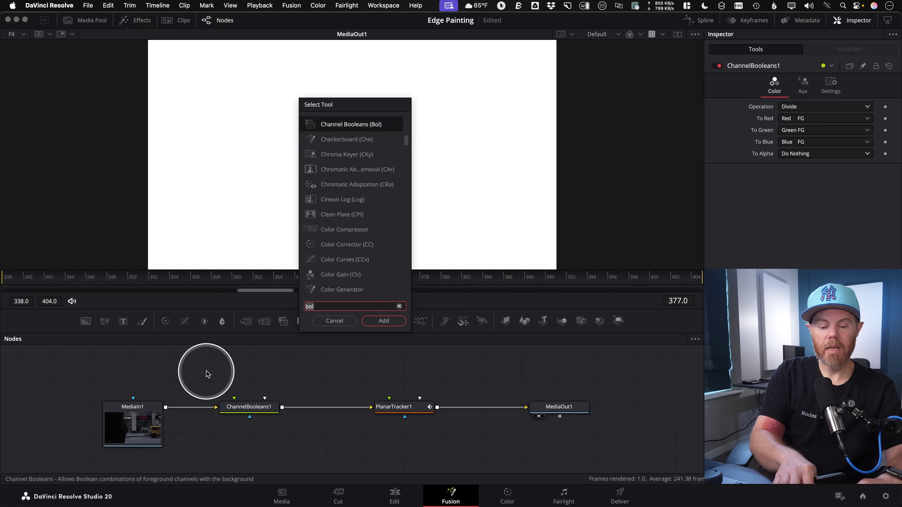
pyautogui.write('blur')
pyautogui.press('Return')
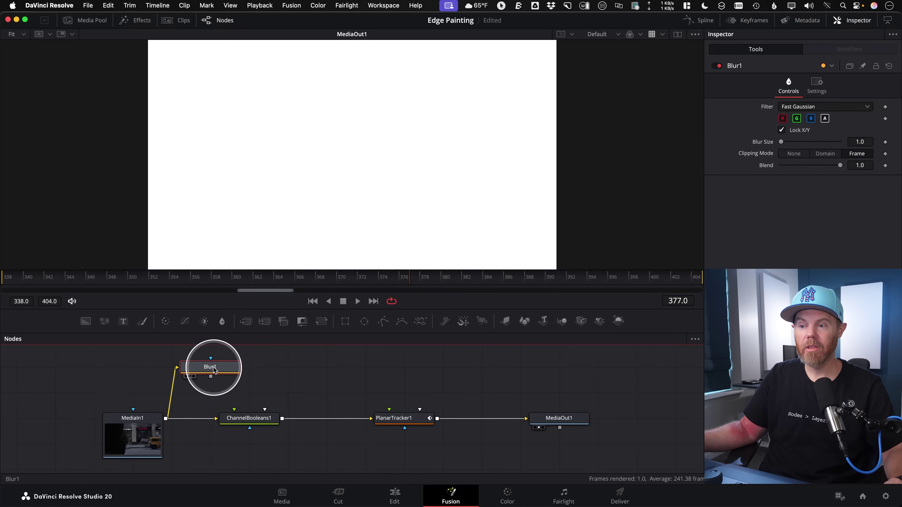
pyautogui.press('1')
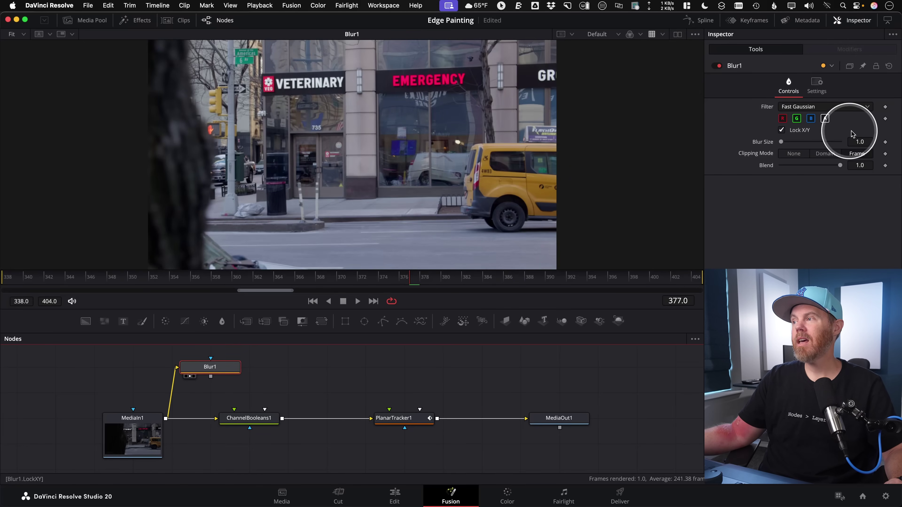
pyautogui.moveTo(778, 144); pyautogui.dragTo(855, 140)
# Scrub back to frame 338 and connect Blur1's output into ChannelBooleans1.
pyautogui.moveTo(330, 281); pyautogui.dragTo(8, 281)
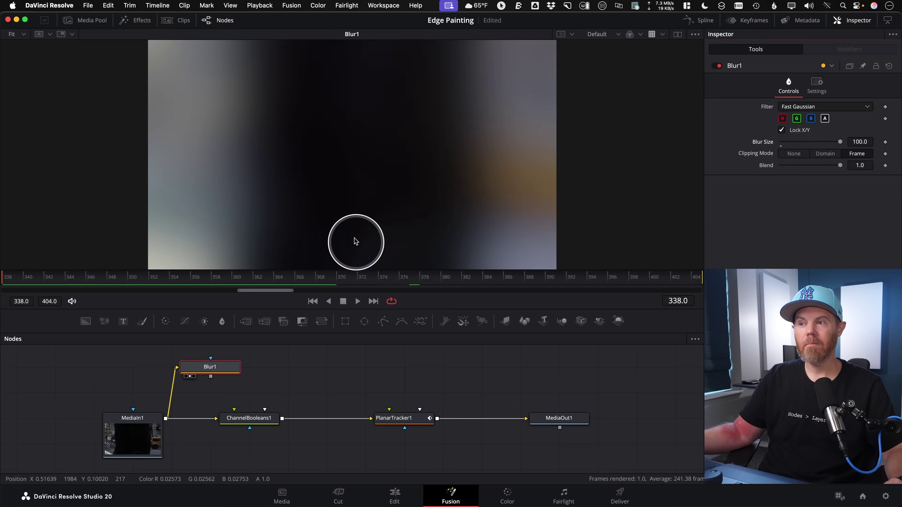
pyautogui.scroll(-3, 360, 186)
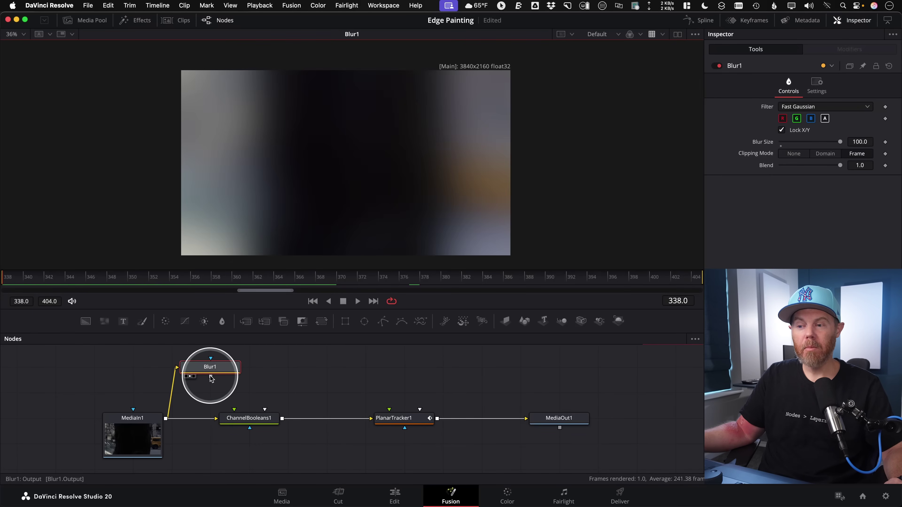
pyautogui.moveTo(211, 378); pyautogui.dragTo(244, 417)
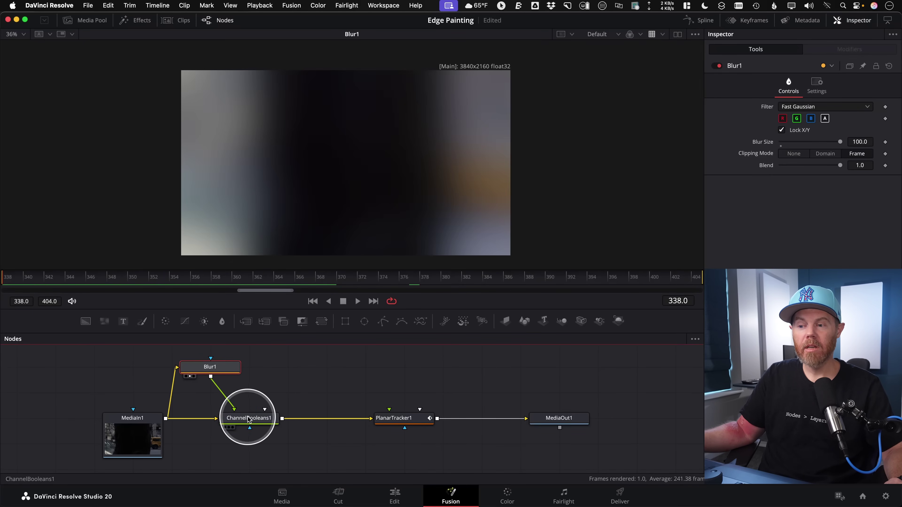
# View and play the ChannelBooleans1 result, then return to frame 338 and select PlanarTracker1.
pyautogui.moveTo(257, 409); pyautogui.dragTo(373, 263)
pyautogui.press('space')
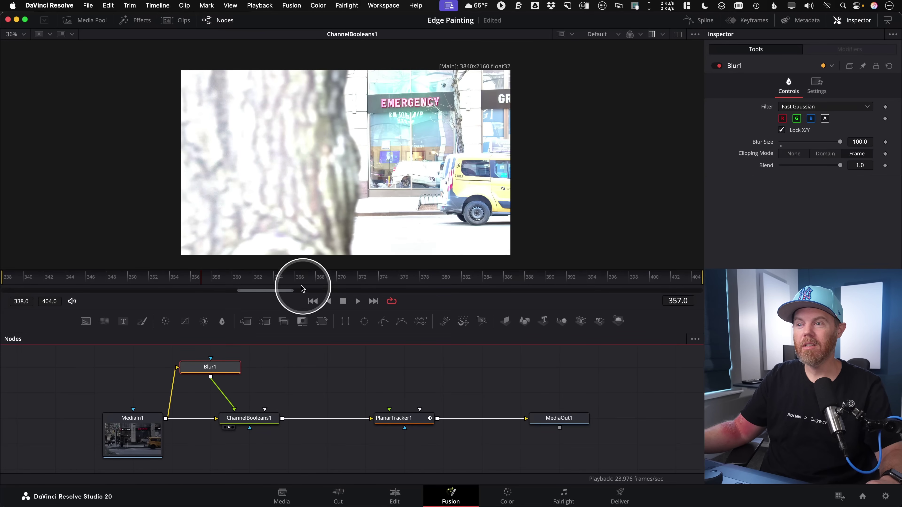
pyautogui.moveTo(260, 283); pyautogui.dragTo(10, 282)
pyautogui.click(278, 368)
pyautogui.click(399, 420)
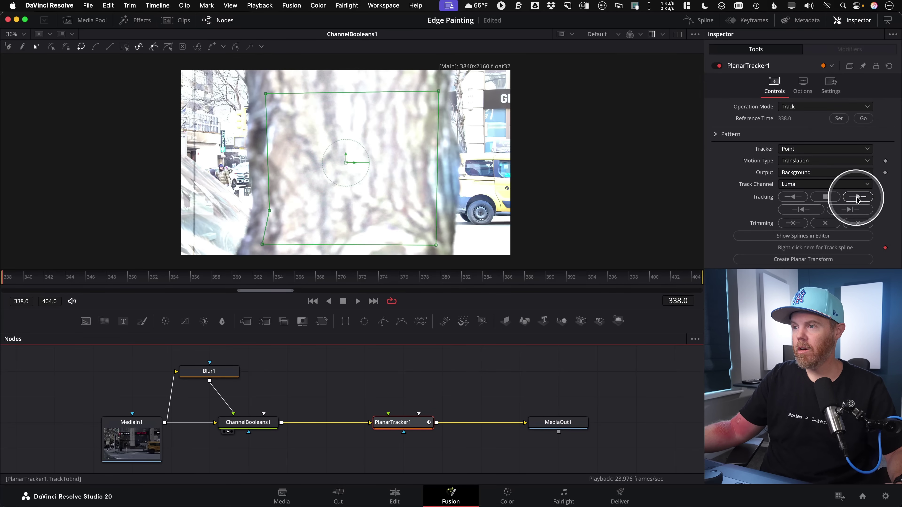
# Track the trunk forward to the clip's end and scrub back to frame 376 to review it.
pyautogui.click(847, 204)
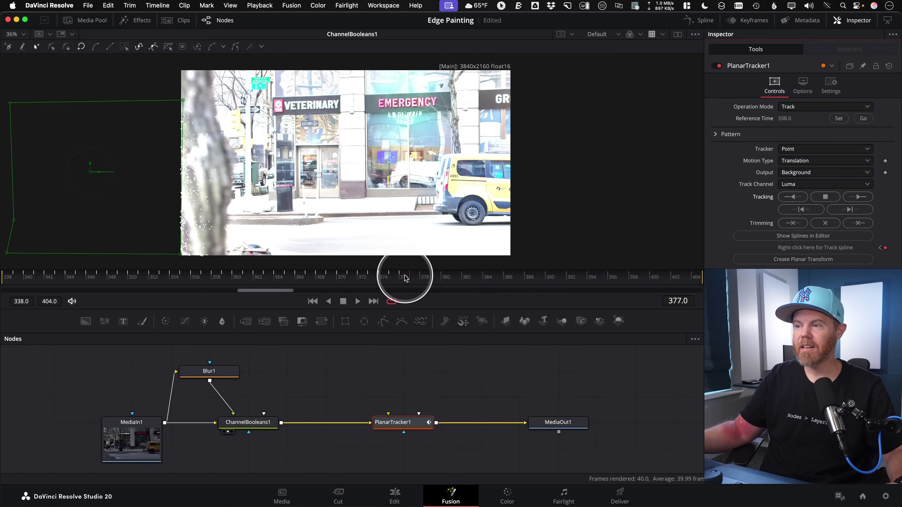
pyautogui.moveTo(404, 278)
pyautogui.mouseDown()
pyautogui.moveTo(374, 277)
pyautogui.moveTo(406, 282)
pyautogui.mouseUp()
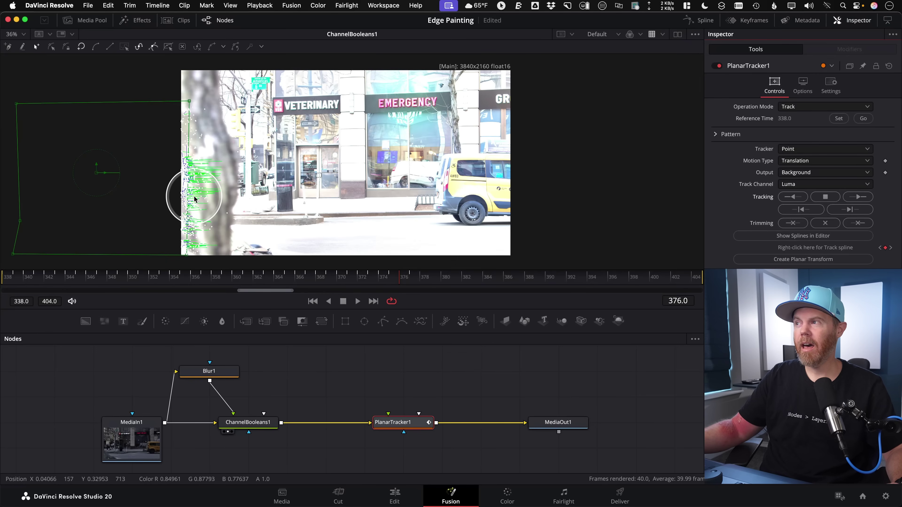
# Set Gradient Extrapolation on PlanarTracker1's Track curve in the Spline editor.
pyautogui.click(700, 22)
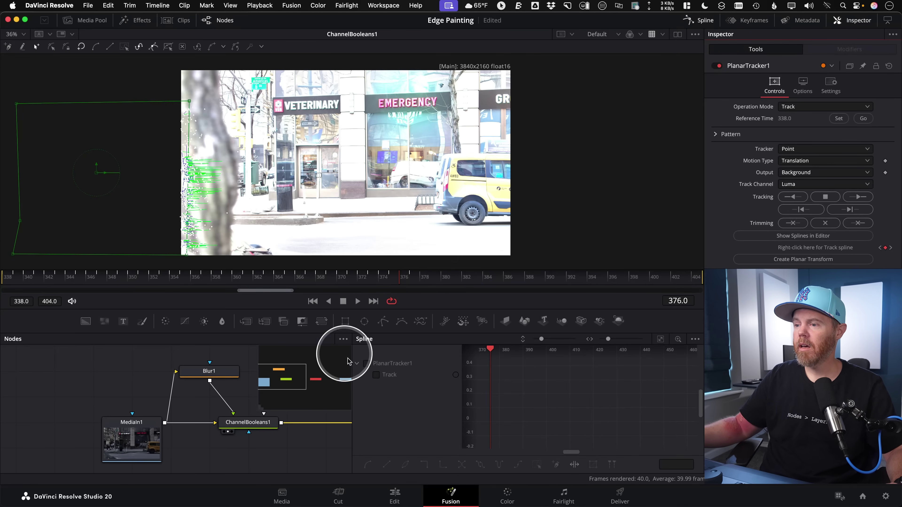
pyautogui.click(374, 376)
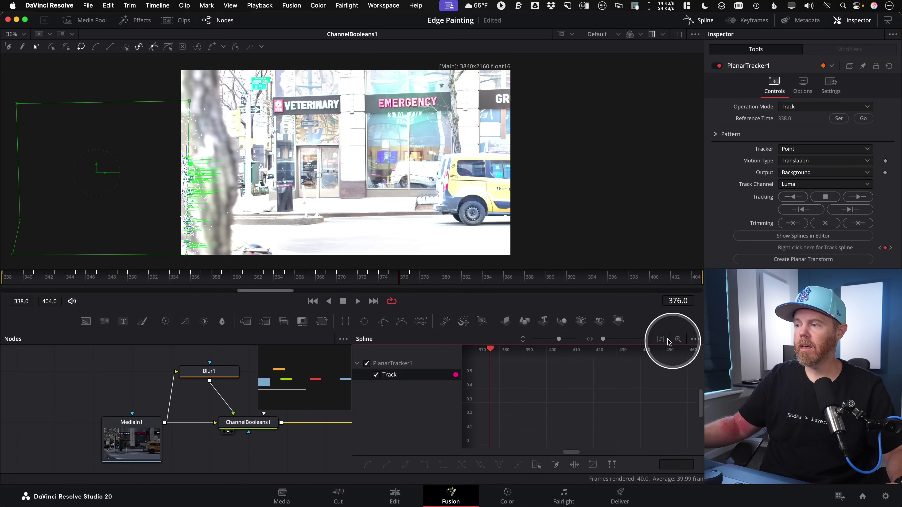
pyautogui.click(660, 340)
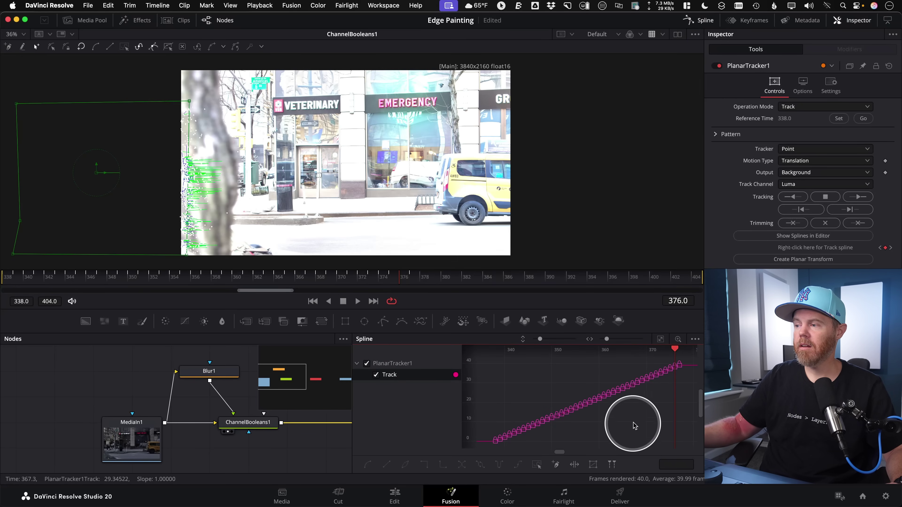
pyautogui.moveTo(643, 416); pyautogui.dragTo(566, 433)
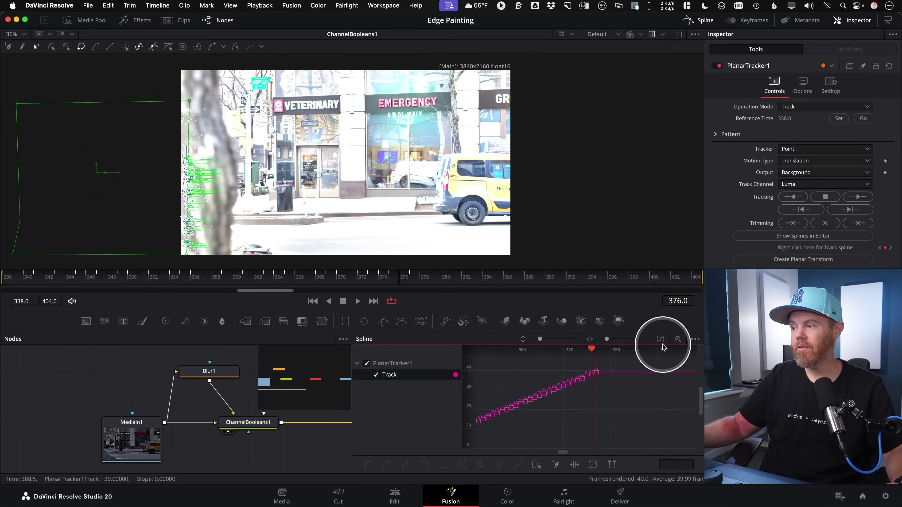
pyautogui.moveTo(580, 366); pyautogui.dragTo(580, 366)
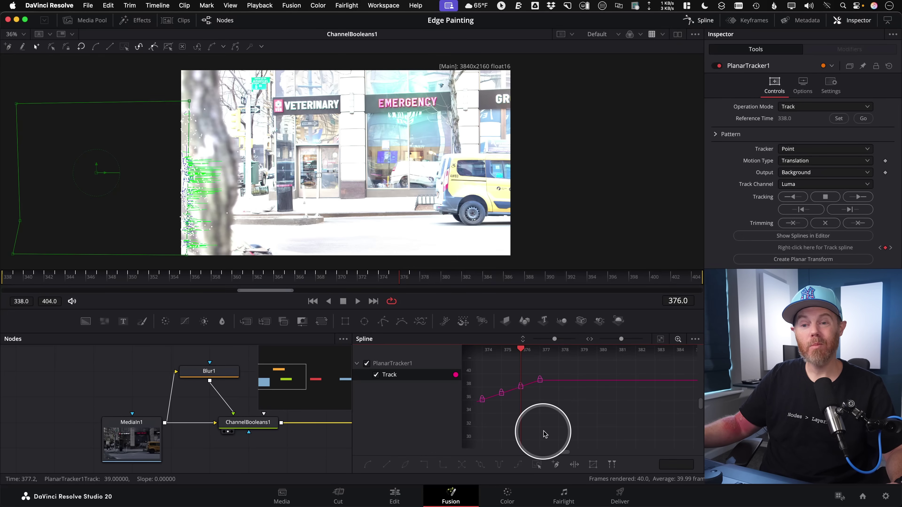
pyautogui.rightClick(542, 409)
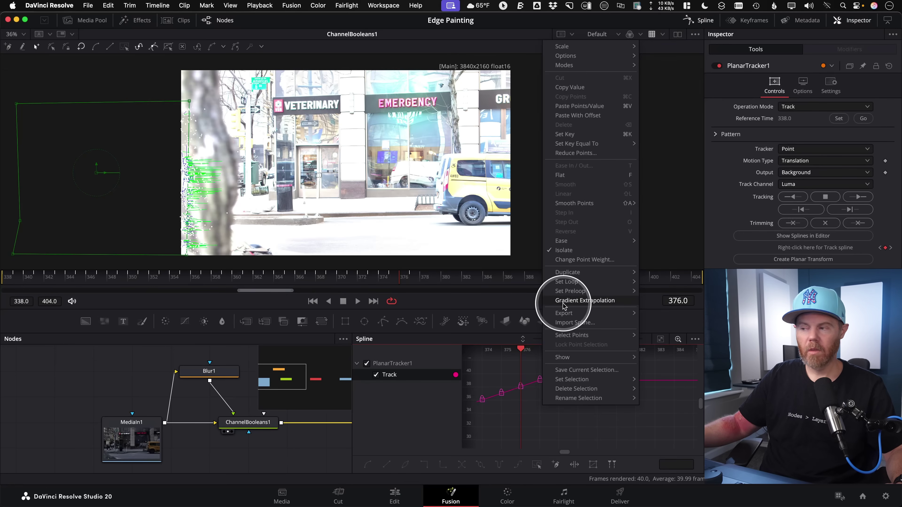
pyautogui.click(598, 301)
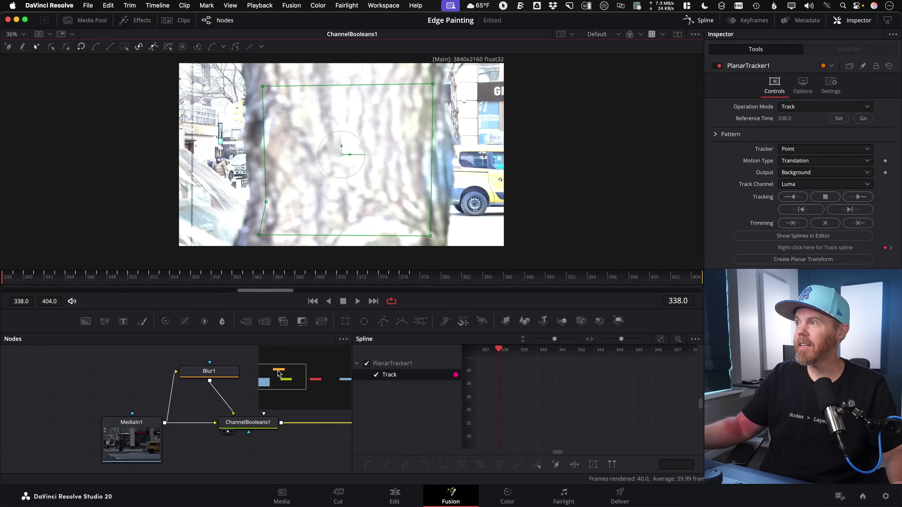
pyautogui.click(699, 21)
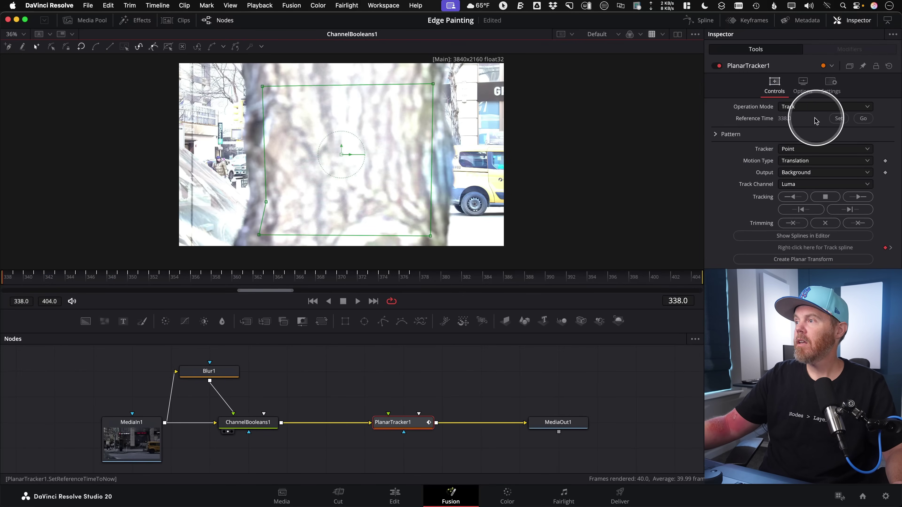
# Change PlanarTracker1's Operation Mode to Steady.
pyautogui.click(805, 111)
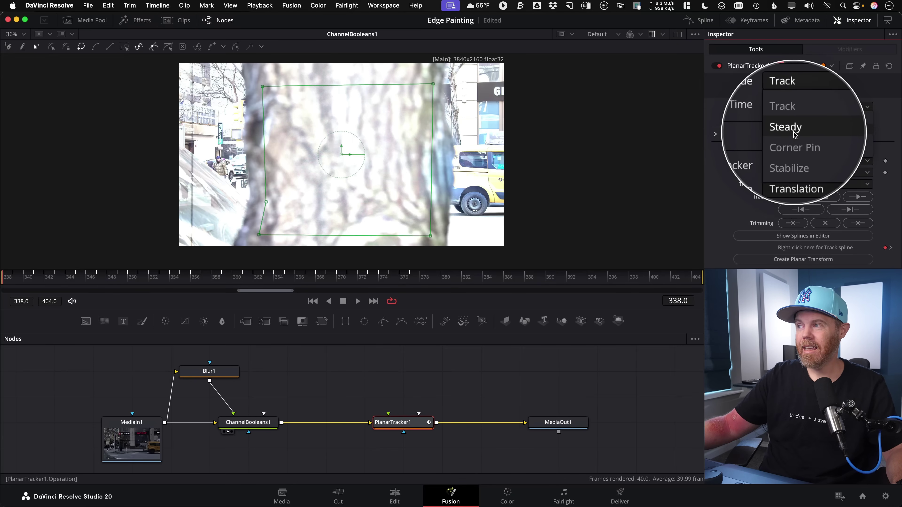
pyautogui.click(735, 110)
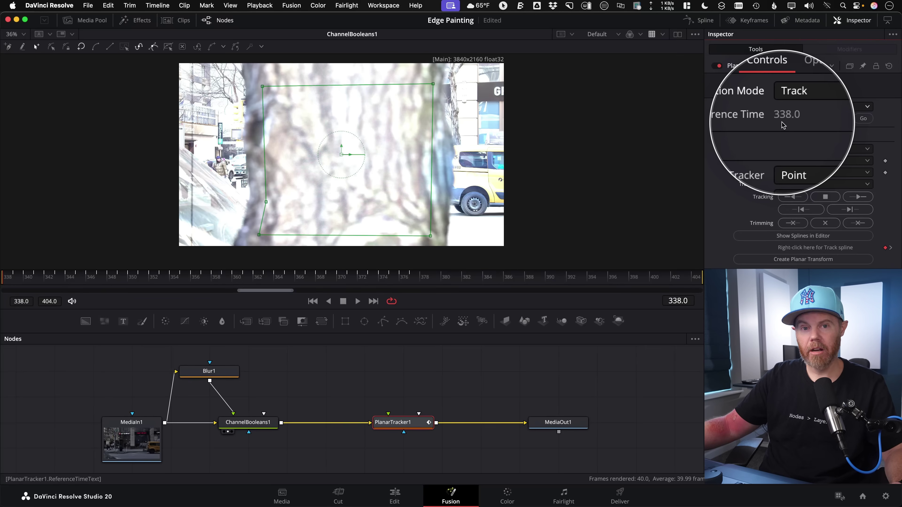
pyautogui.click(796, 107)
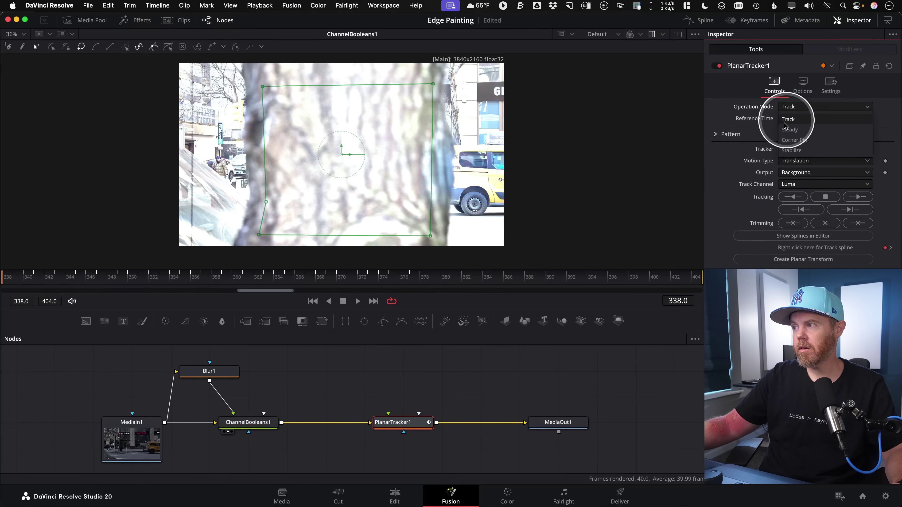
pyautogui.click(787, 125)
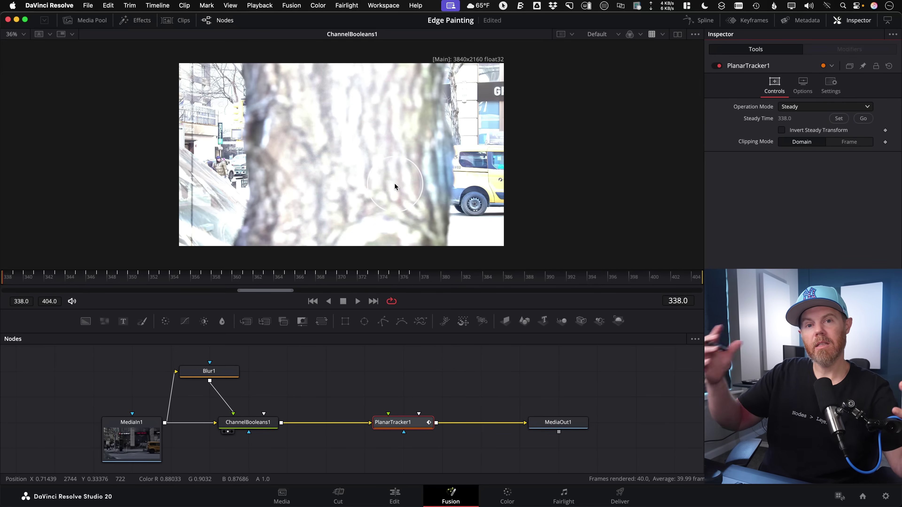
# Jump back to frame 338 and view PlanarTracker1's steadied output.
pyautogui.hscroll(5, 395, 181)
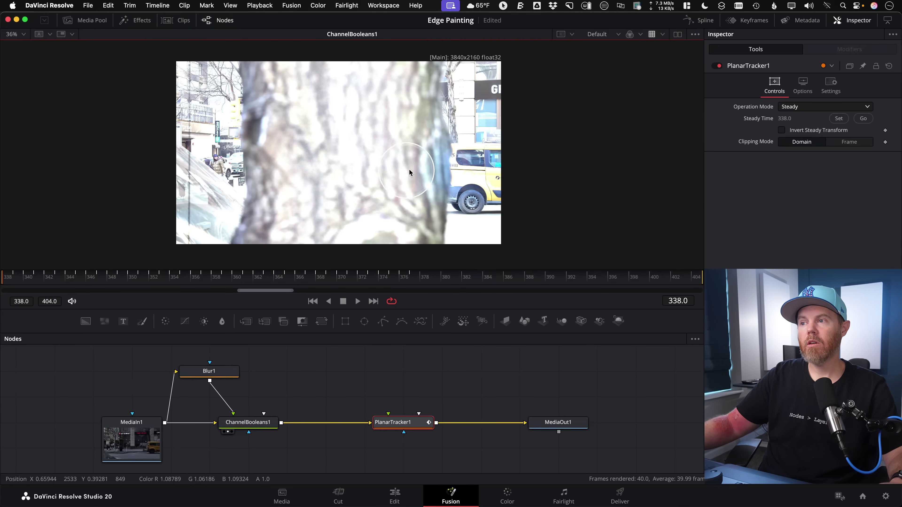
pyautogui.scroll(5, 360, 167)
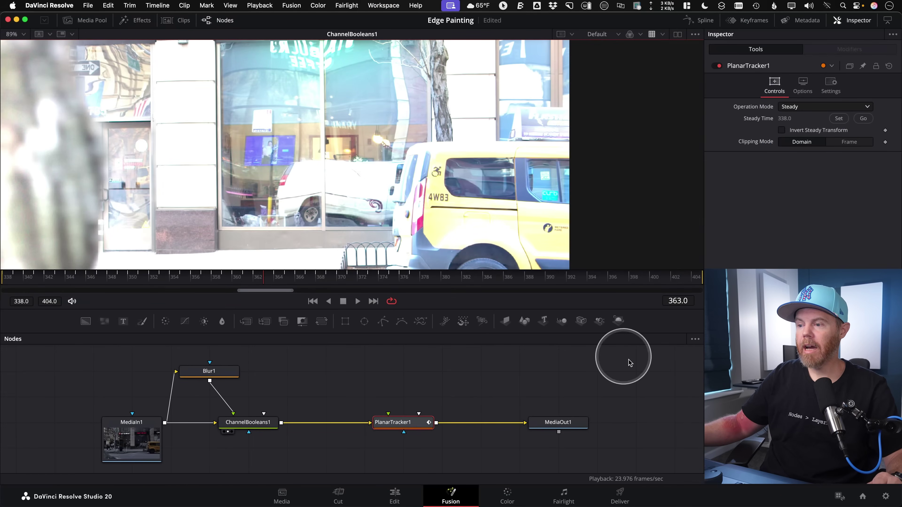
pyautogui.click(21, 276)
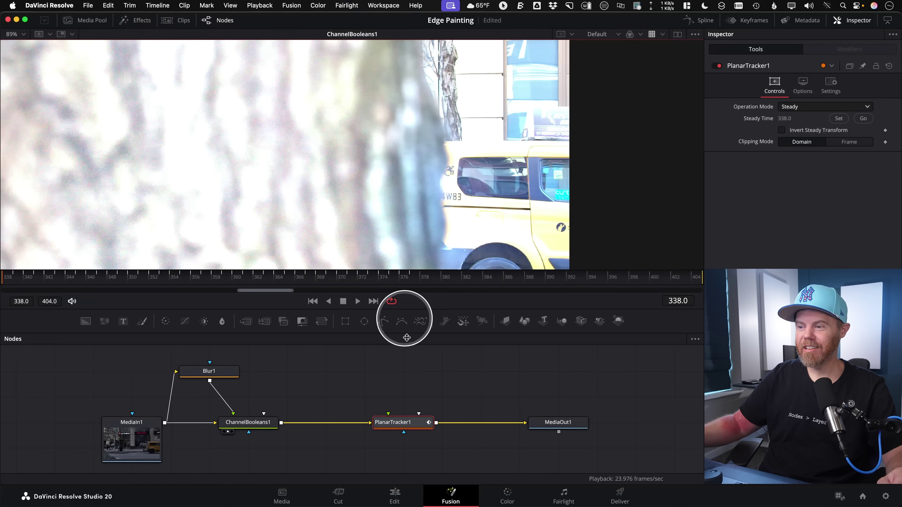
pyautogui.click(410, 428)
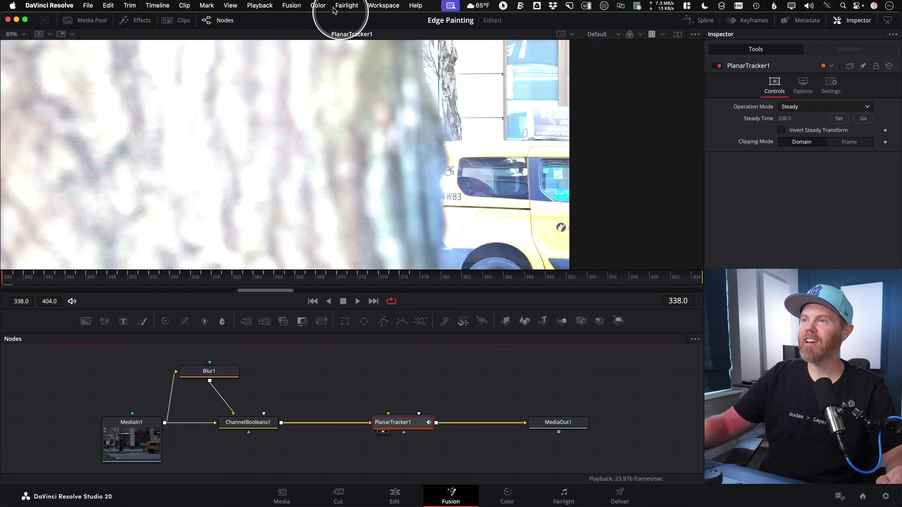
# Play, pause and resume the steadied shot to confirm the trunk stays locked.
pyautogui.scroll(-5, 311, 199)
pyautogui.scroll(3, 309, 199)
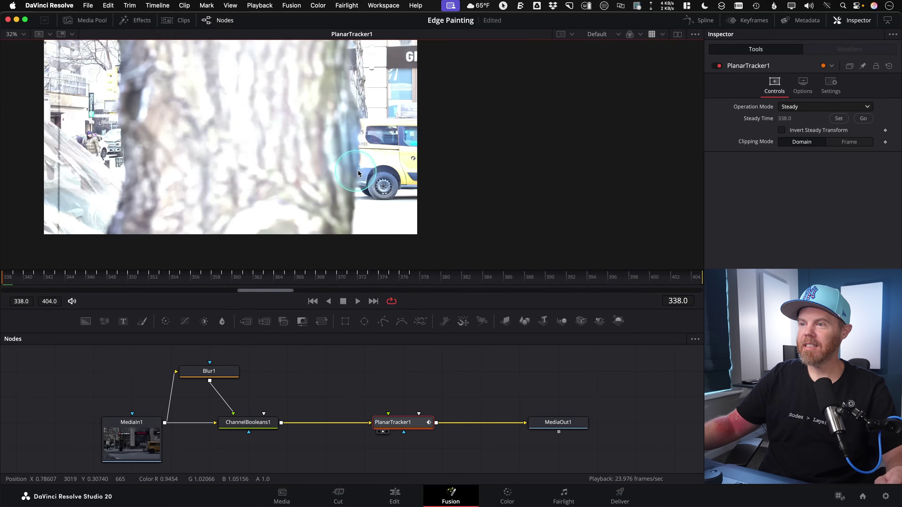
pyautogui.scroll(3, 308, 196)
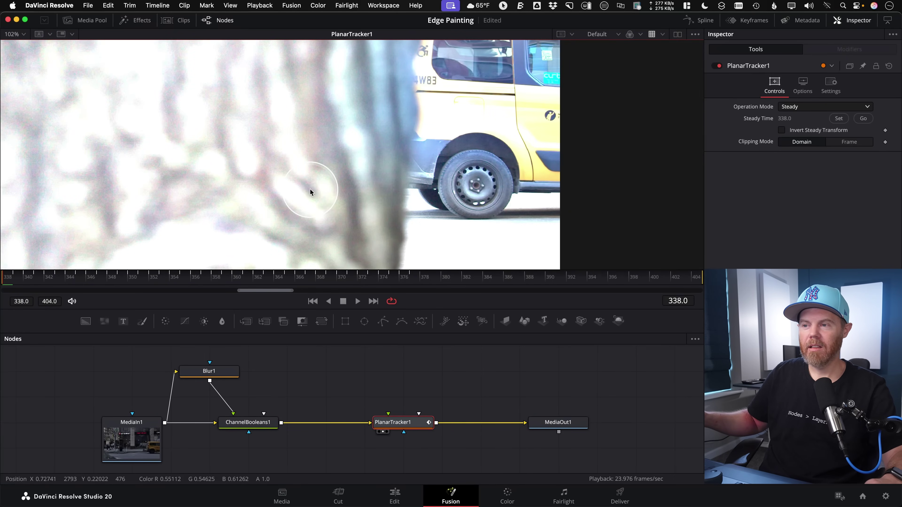
pyautogui.press('space')
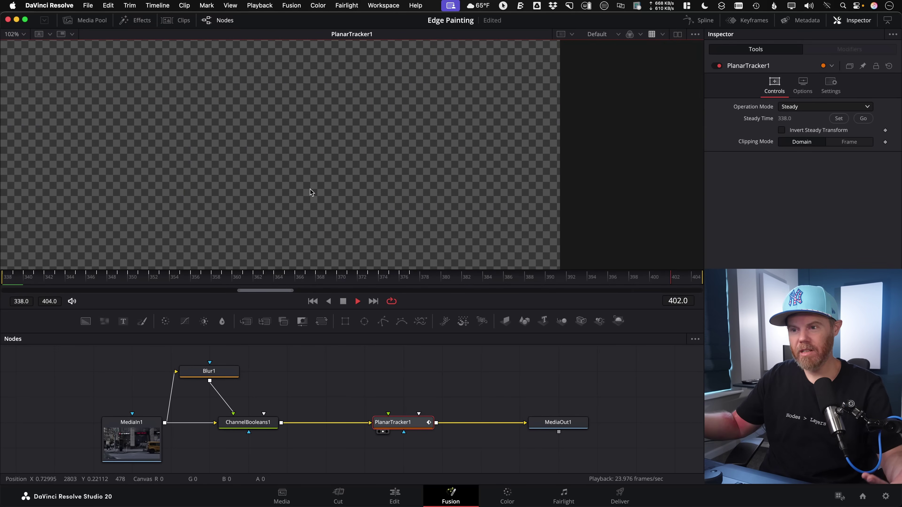
pyautogui.press('space')
pyautogui.scroll(-5, 309, 195)
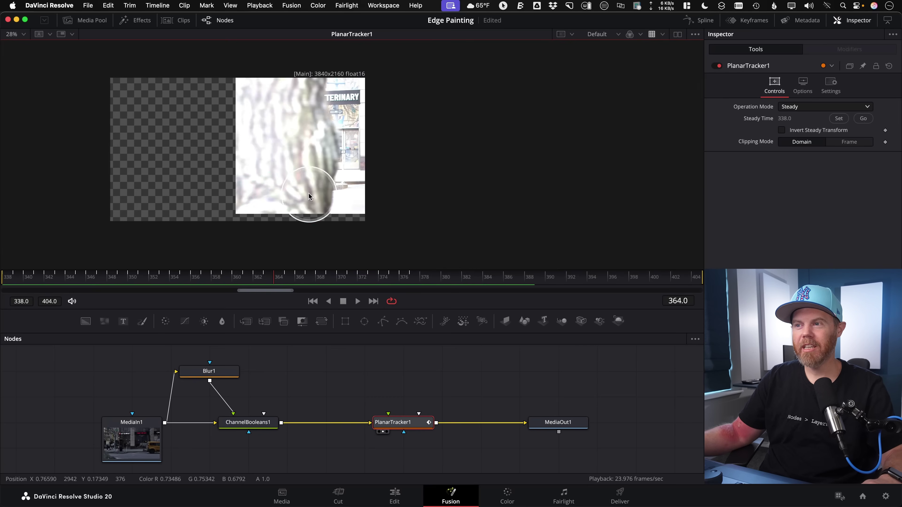
pyautogui.press('space')
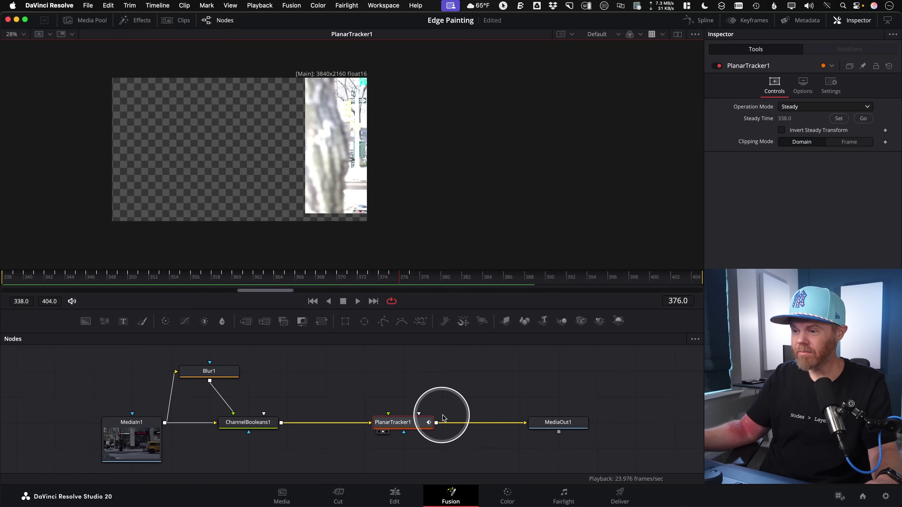
pyautogui.click(811, 107)
# Return PlanarTracker1 to Track mode and create a PlanarTransform1 node below ChannelBooleans1.
pyautogui.click(790, 119)
pyautogui.click(786, 108)
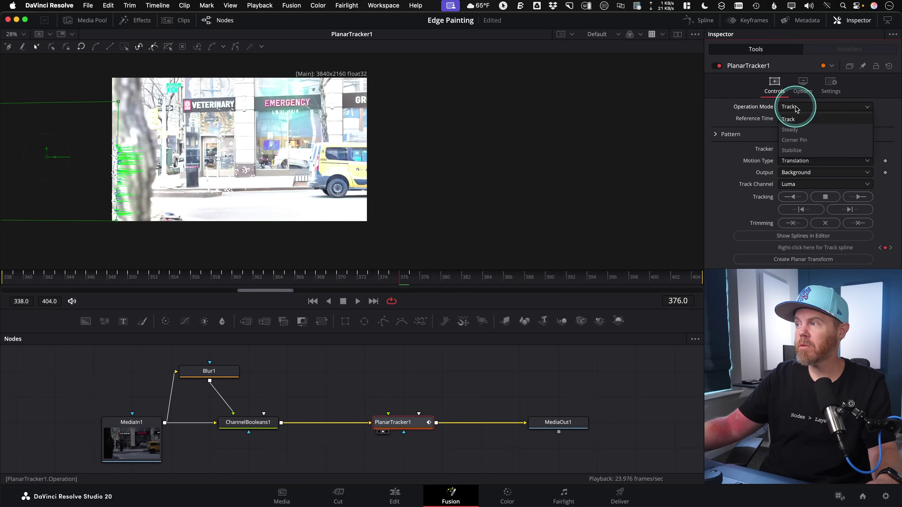
pyautogui.click(793, 119)
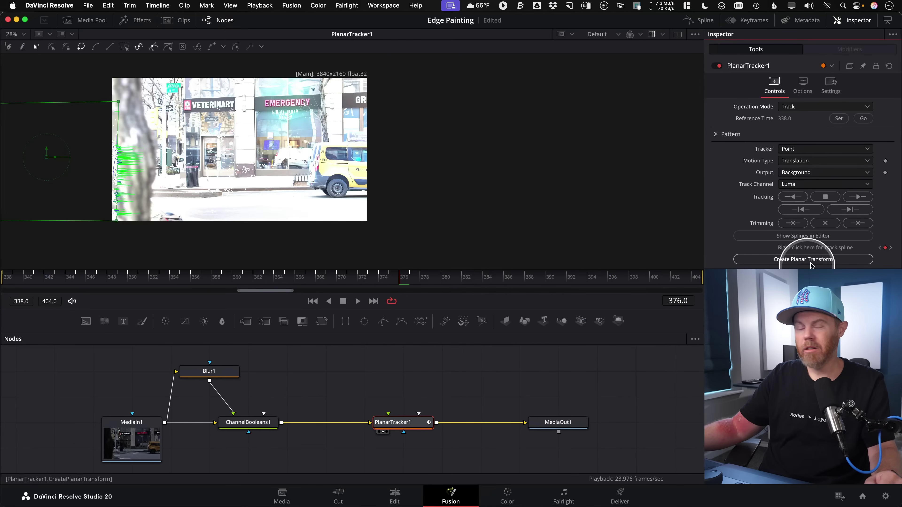
pyautogui.click(778, 259)
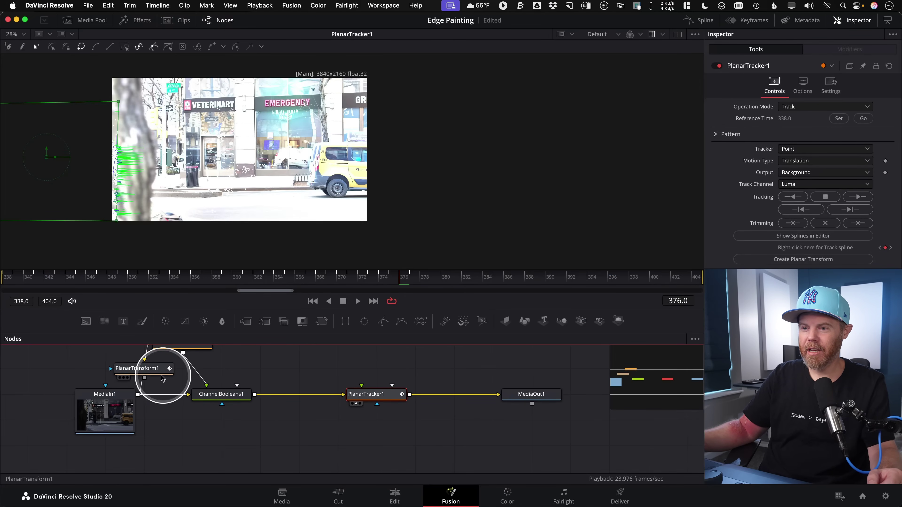
pyautogui.moveTo(158, 370); pyautogui.dragTo(273, 446)
# Rearrange MediaIn1 and the tracker nodes in the node graph, selecting PlanarTransform1.
pyautogui.click(269, 449)
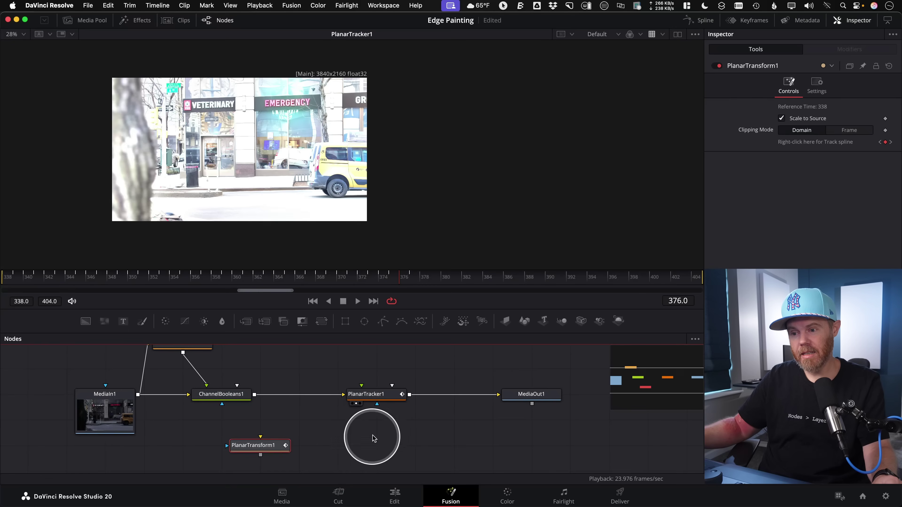
pyautogui.scroll(-3, 373, 433)
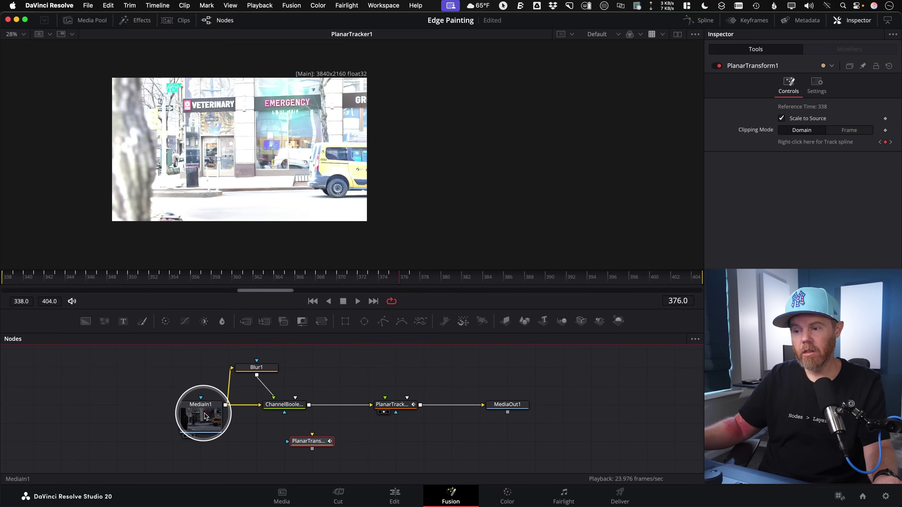
pyautogui.moveTo(205, 417); pyautogui.dragTo(177, 435)
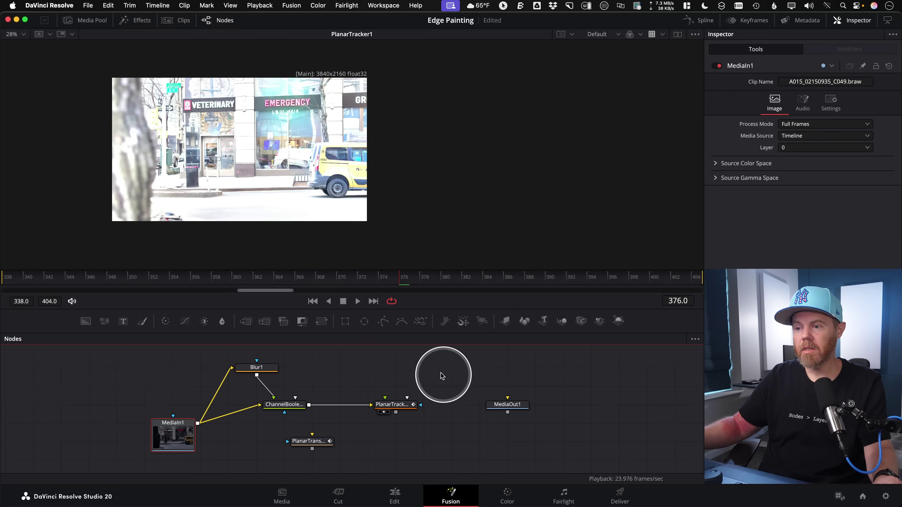
pyautogui.moveTo(430, 363); pyautogui.dragTo(256, 387)
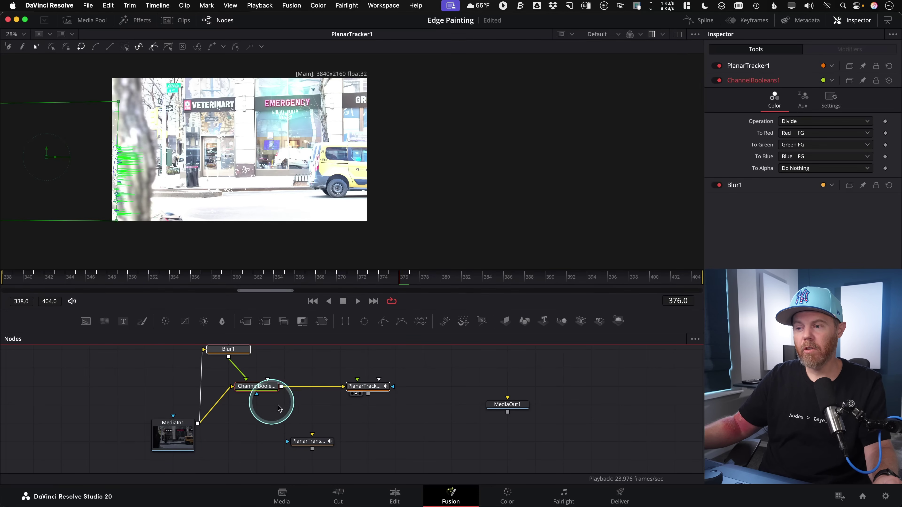
pyautogui.scroll(-1, 373, 417)
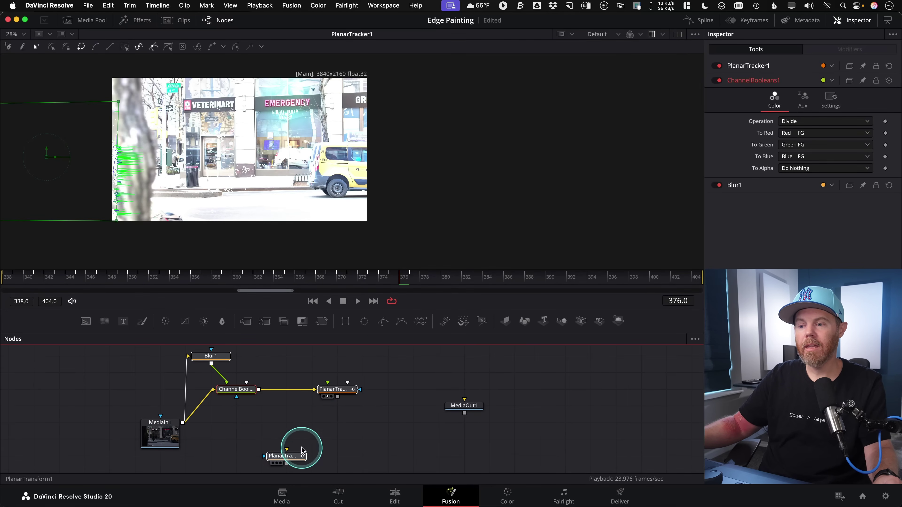
pyautogui.click(302, 452)
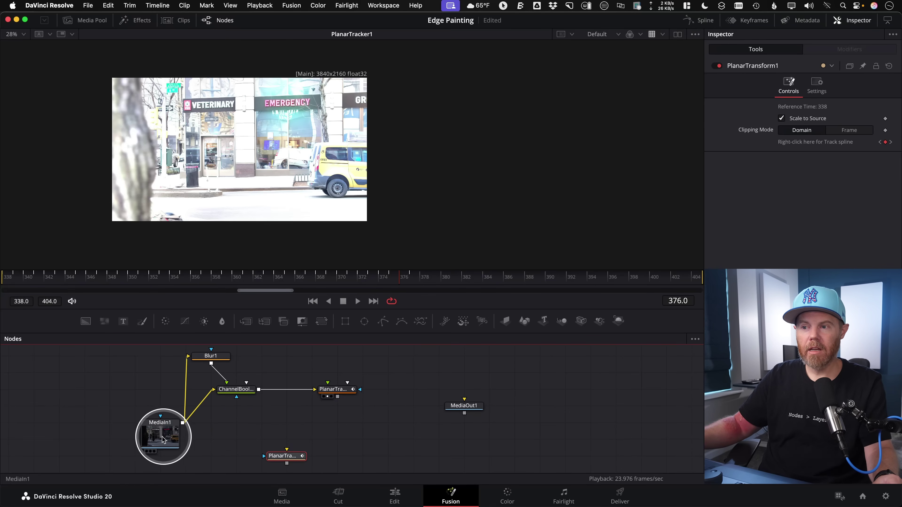
# Show the original MediaIn1 clip in the viewer at frame 338.
pyautogui.moveTo(163, 439); pyautogui.dragTo(302, 137)
pyautogui.scroll(3, 388, 199)
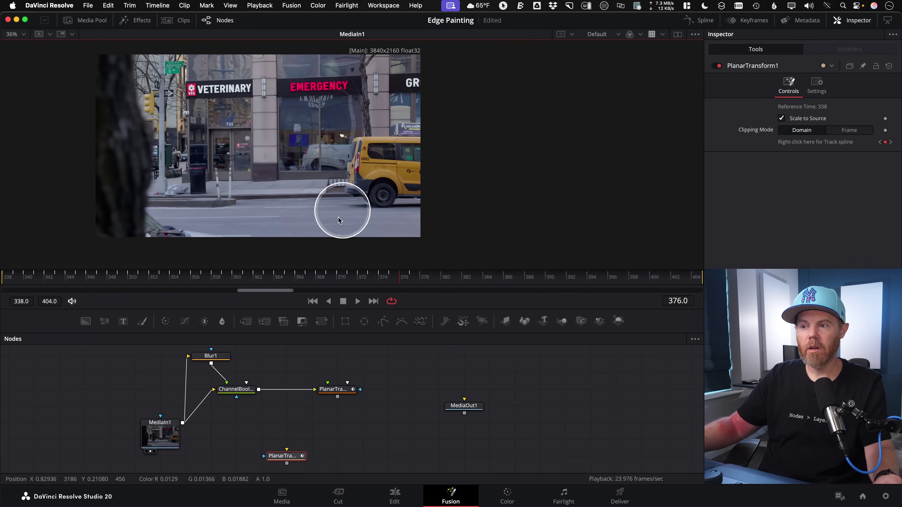
pyautogui.moveTo(244, 279); pyautogui.dragTo(7, 277)
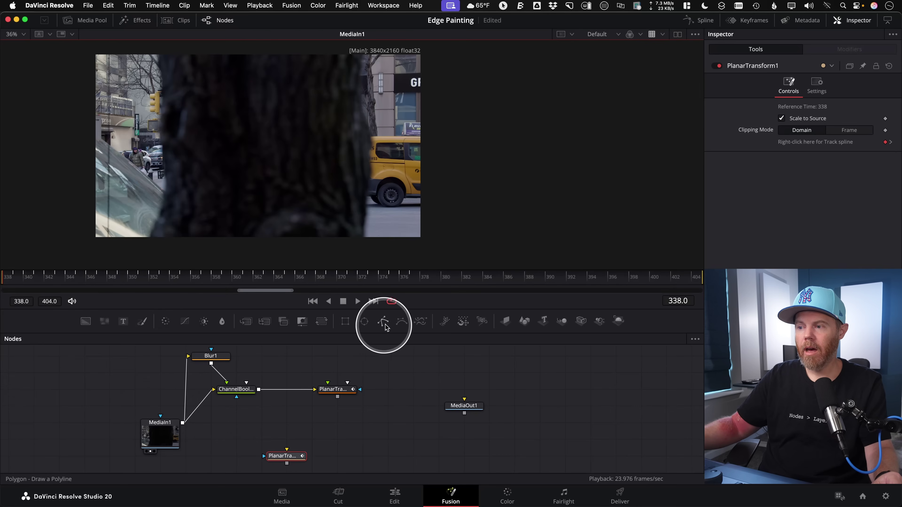
# Add a BSpline1 mask node and hide the node graph to enlarge the viewer.
pyautogui.click(402, 323)
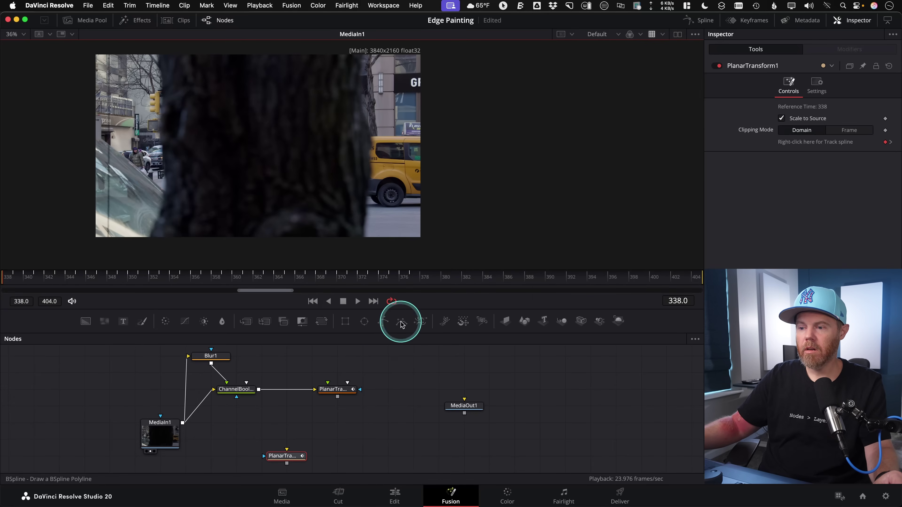
pyautogui.moveTo(241, 445); pyautogui.dragTo(239, 443)
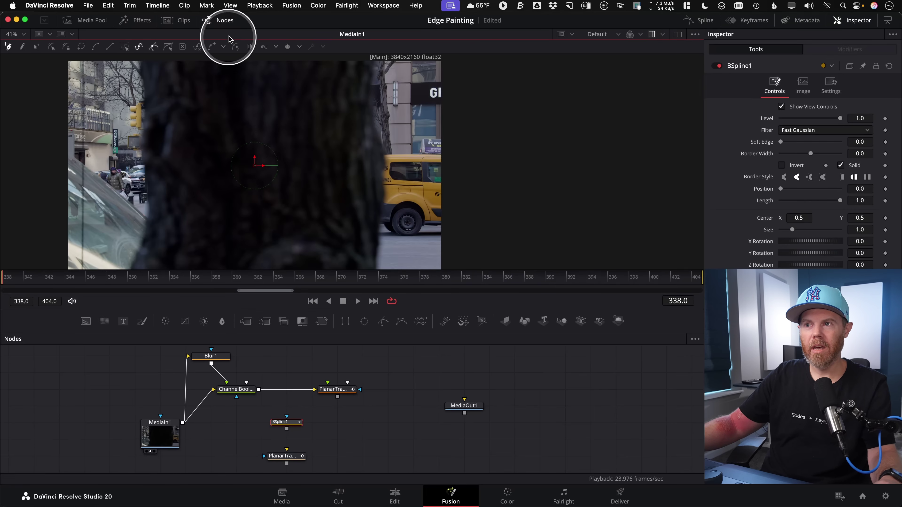
pyautogui.press('super+shift+n')
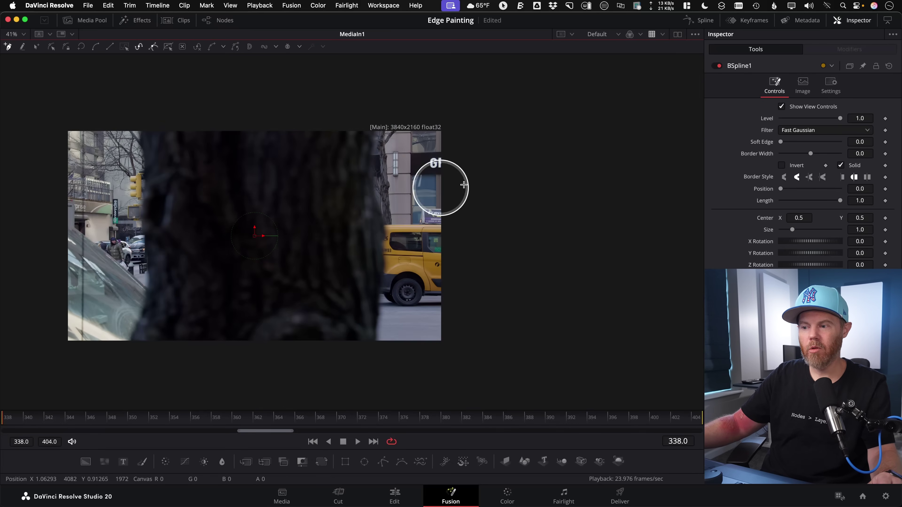
# Outline the trunk at frame 338 with BSpline1 points extending past the top and bottom edges.
pyautogui.scroll(5, 390, 179)
pyautogui.scroll(-3, 476, 182)
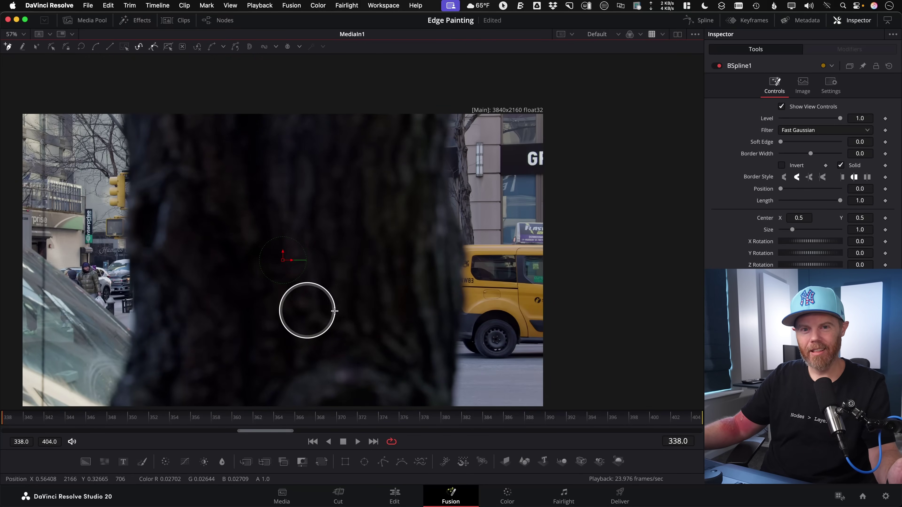
pyautogui.scroll(-2, 420, 191)
pyautogui.scroll(4, 459, 155)
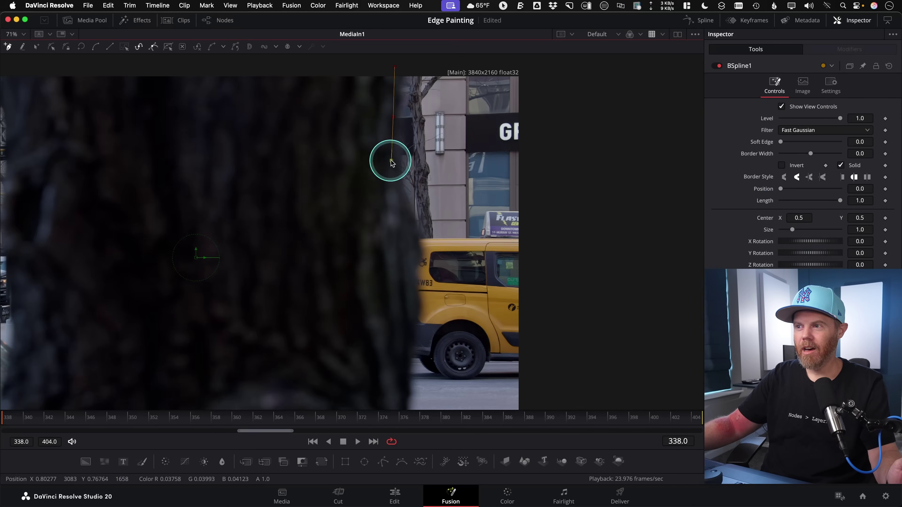
pyautogui.scroll(-3, 410, 203)
pyautogui.scroll(1, 412, 198)
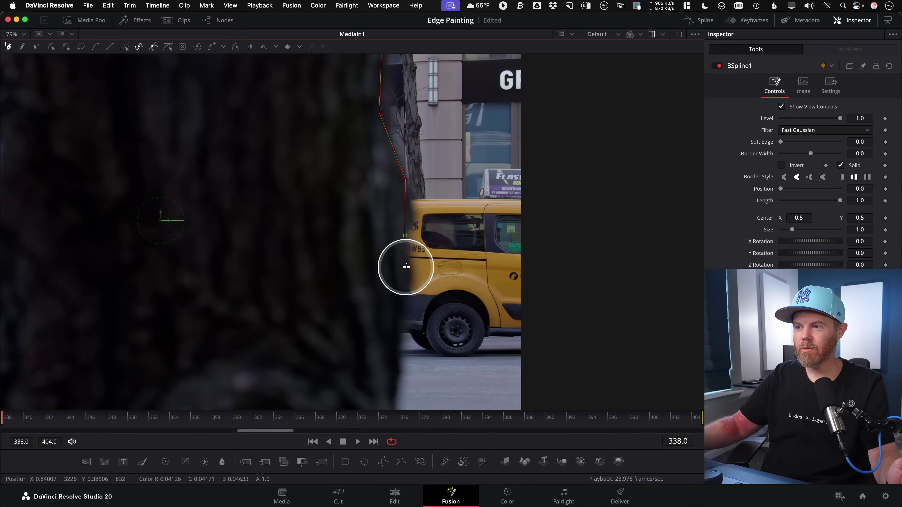
pyautogui.scroll(-3, 425, 236)
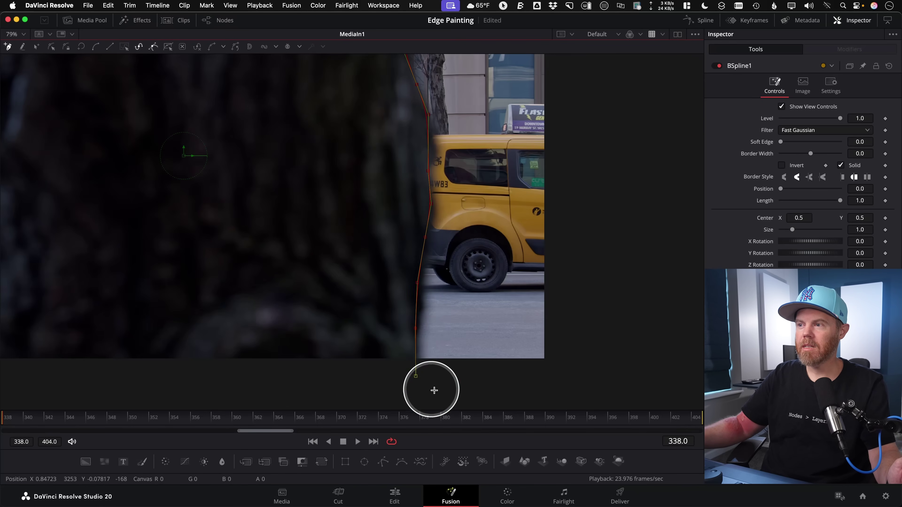
pyautogui.scroll(-2, 433, 390)
pyautogui.scroll(-5, 435, 380)
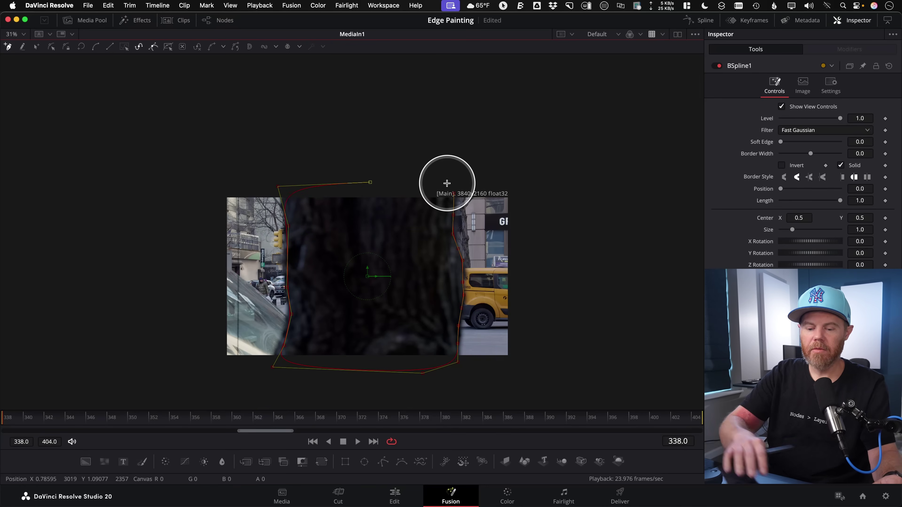
pyautogui.click(448, 188)
# Close the BSpline and adjust its top-right corner points to hug the trunk's right edge.
pyautogui.scroll(5, 276, 191)
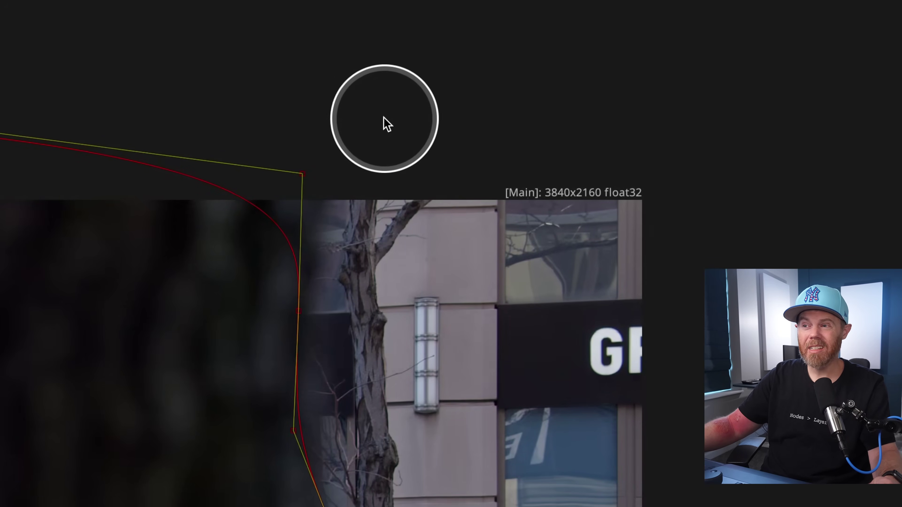
pyautogui.click(381, 129)
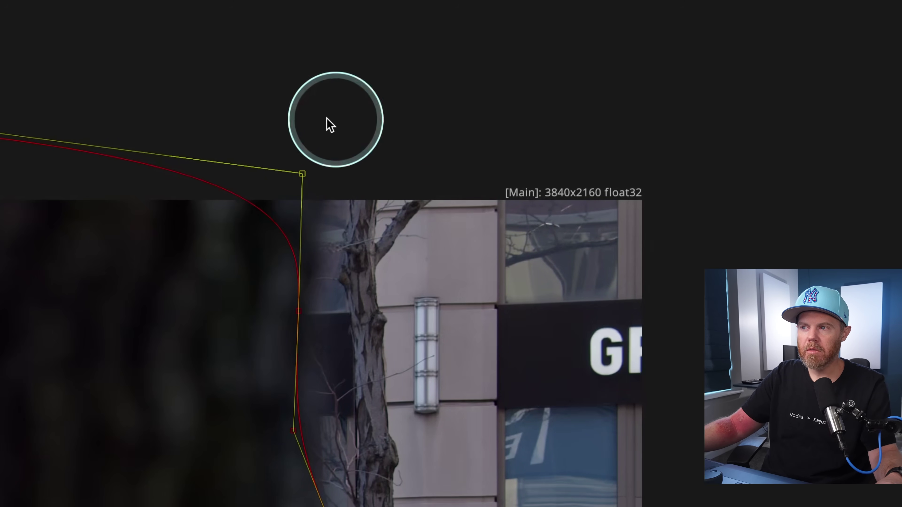
pyautogui.moveTo(328, 124); pyautogui.dragTo(346, 139)
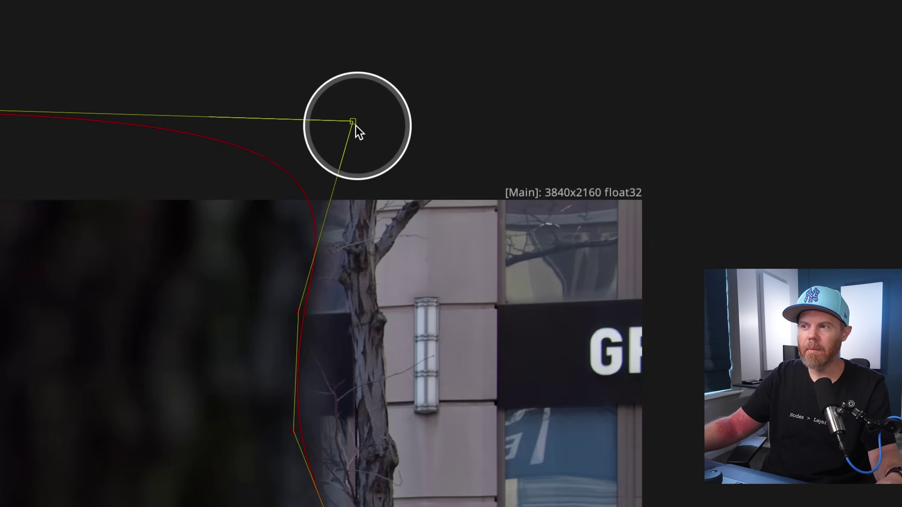
pyautogui.moveTo(399, 93); pyautogui.dragTo(357, 100)
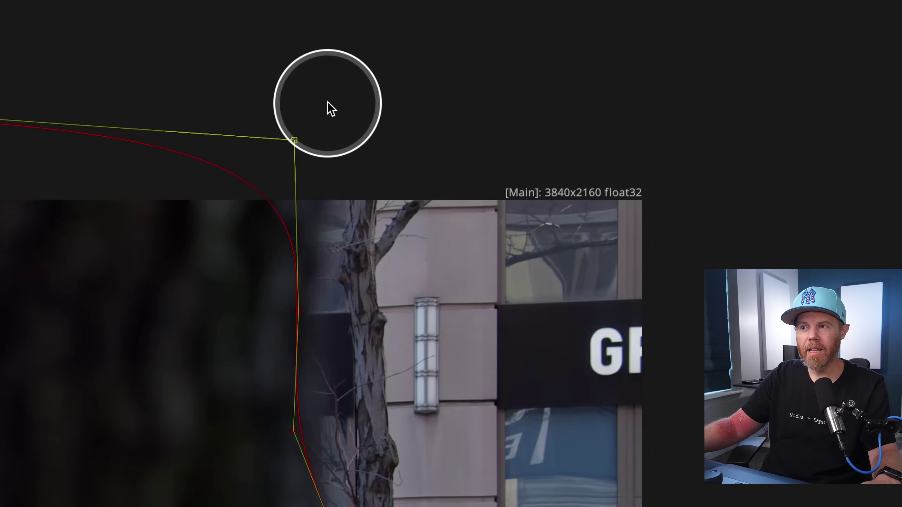
pyautogui.moveTo(326, 107); pyautogui.dragTo(357, 96)
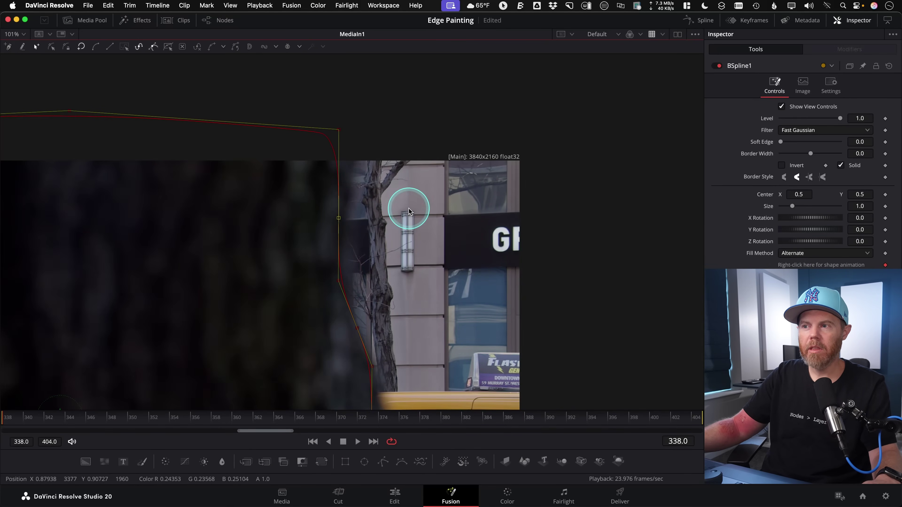
pyautogui.scroll(-6, 408, 135)
# Connect BSpline1 into PlanarTransform1 and scrub to confirm the white mask tracks the trunk.
pyautogui.hotkey('alt', 'f')
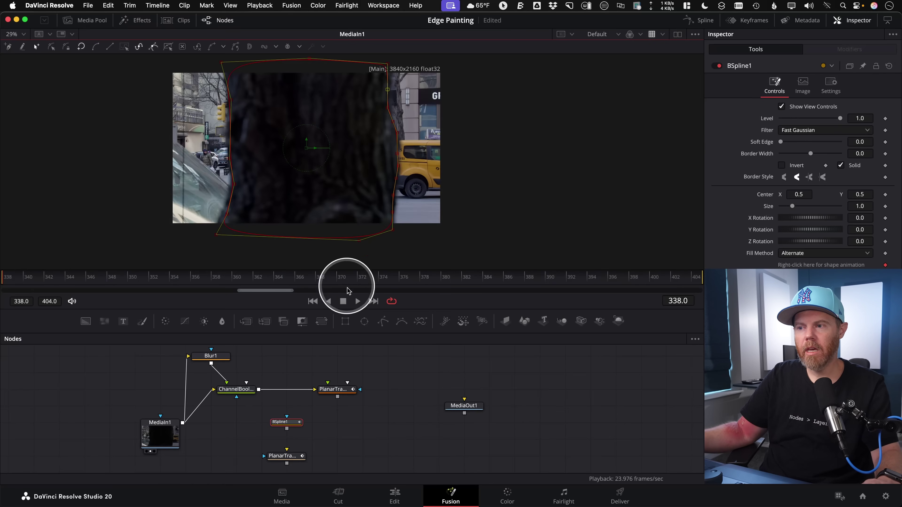
pyautogui.scroll(2, 288, 181)
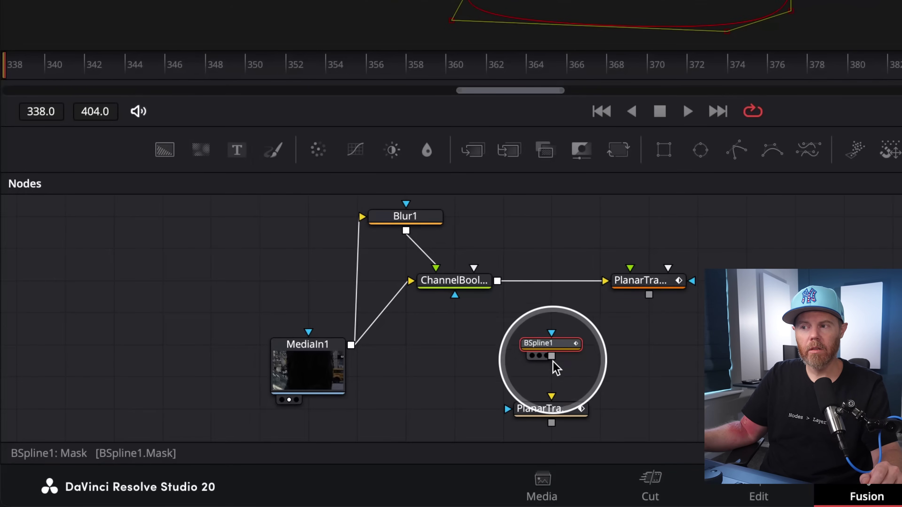
pyautogui.moveTo(553, 358); pyautogui.dragTo(551, 398)
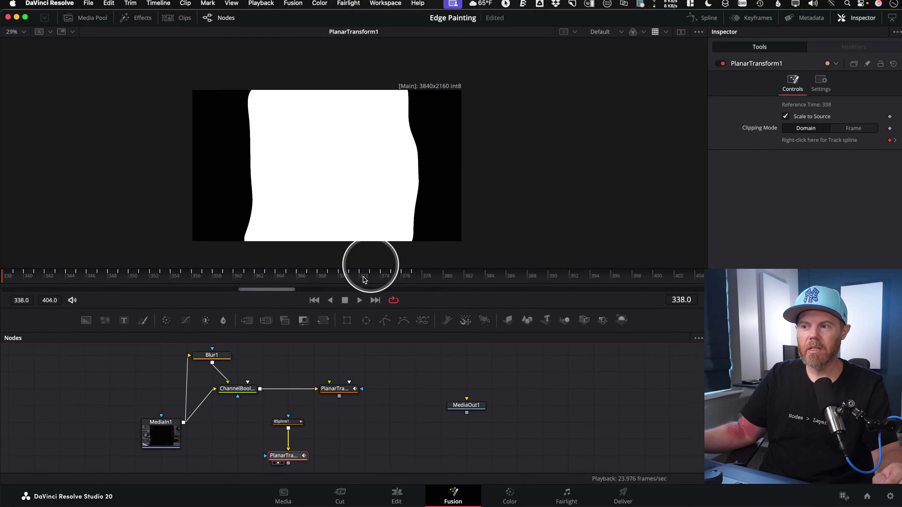
pyautogui.moveTo(306, 282); pyautogui.dragTo(458, 284)
pyautogui.moveTo(685, 295); pyautogui.dragTo(8, 295)
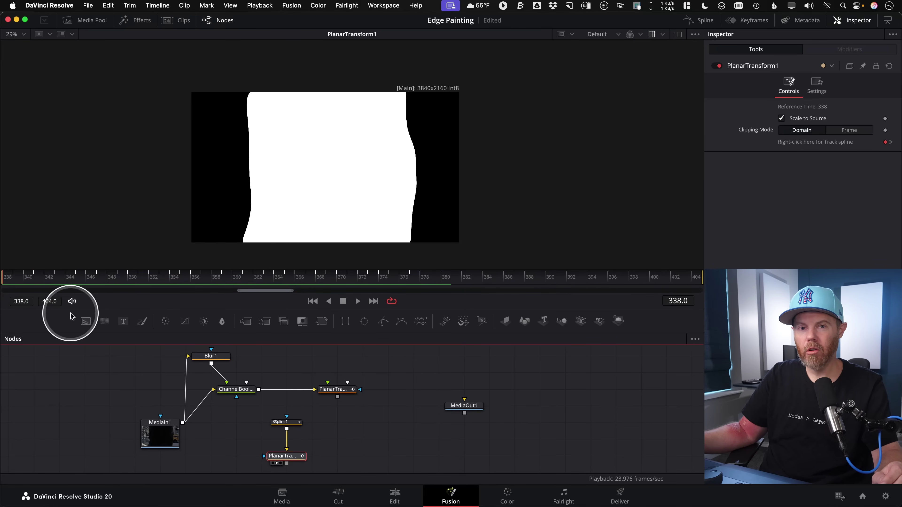
pyautogui.scroll(-2, 415, 433)
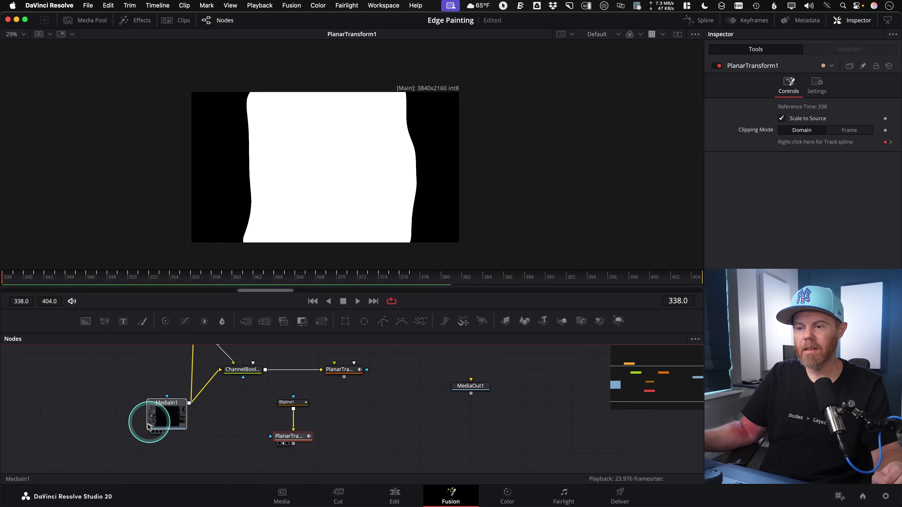
# Rearrange MediaIn1, MediaOut1, BSpline1 and PlanarTransform1 in the node graph.
pyautogui.moveTo(148, 426); pyautogui.dragTo(124, 459)
pyautogui.click(446, 437)
pyautogui.moveTo(477, 394); pyautogui.dragTo(477, 442)
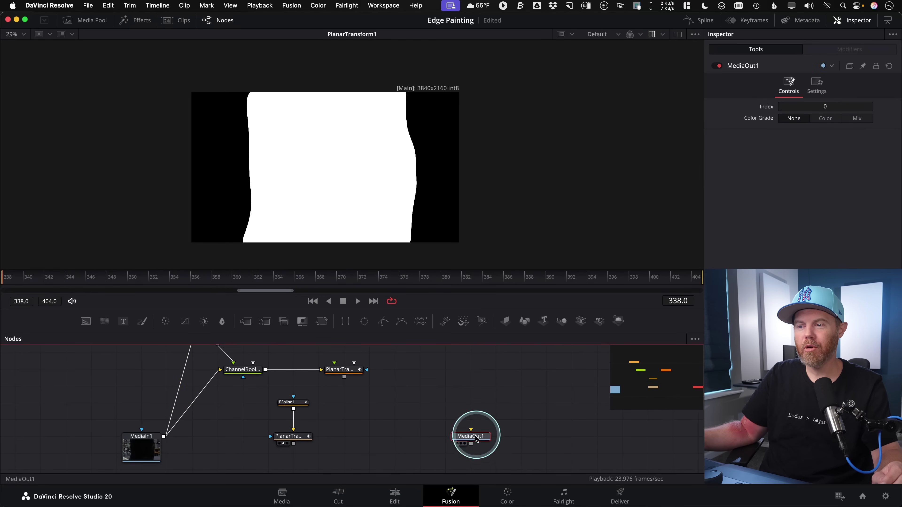
pyautogui.scroll(-2, 412, 423)
pyautogui.click(411, 423)
pyautogui.moveTo(284, 379); pyautogui.dragTo(312, 403)
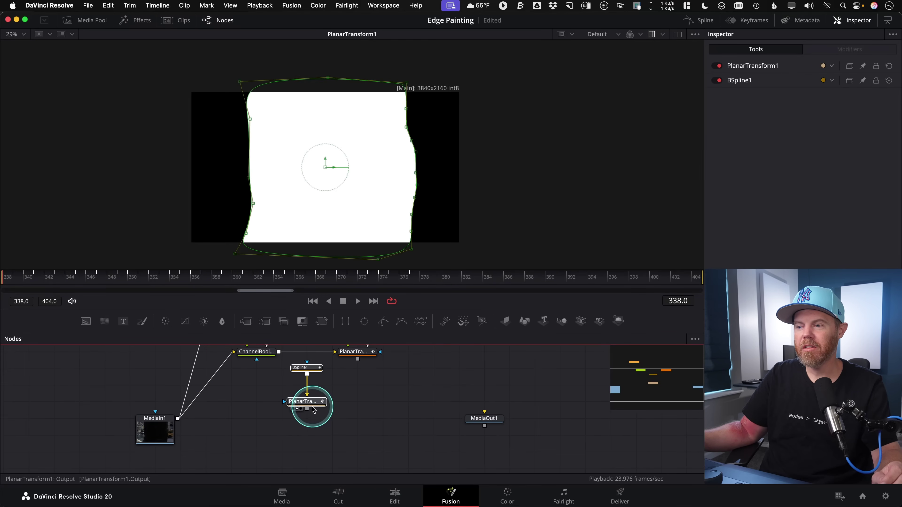
pyautogui.click(362, 423)
pyautogui.click(284, 440)
# Add a Color Corrector fed by MediaIn1, tint it magenta, and mask it with PlanarTransform1.
pyautogui.hotkey('shift', 'space')
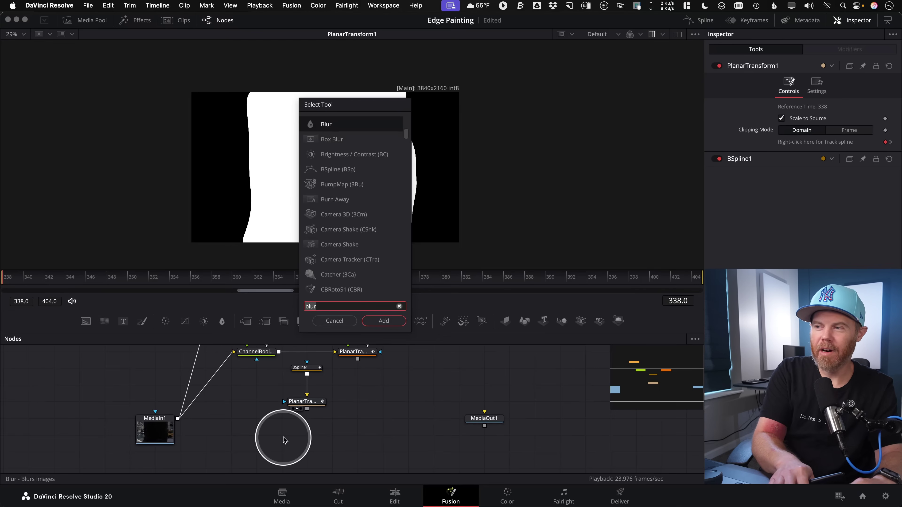
pyautogui.write('bolor')
pyautogui.press('BackSpace')
pyautogui.press('BackSpace')
pyautogui.press('BackSpace')
pyautogui.press('BackSpace')
pyautogui.press('BackSpace')
pyautogui.write('color')
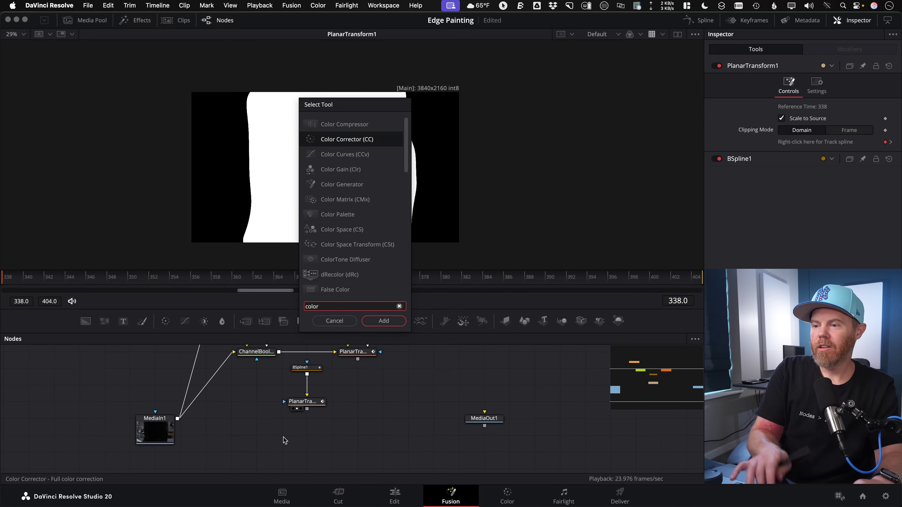
pyautogui.press('Return')
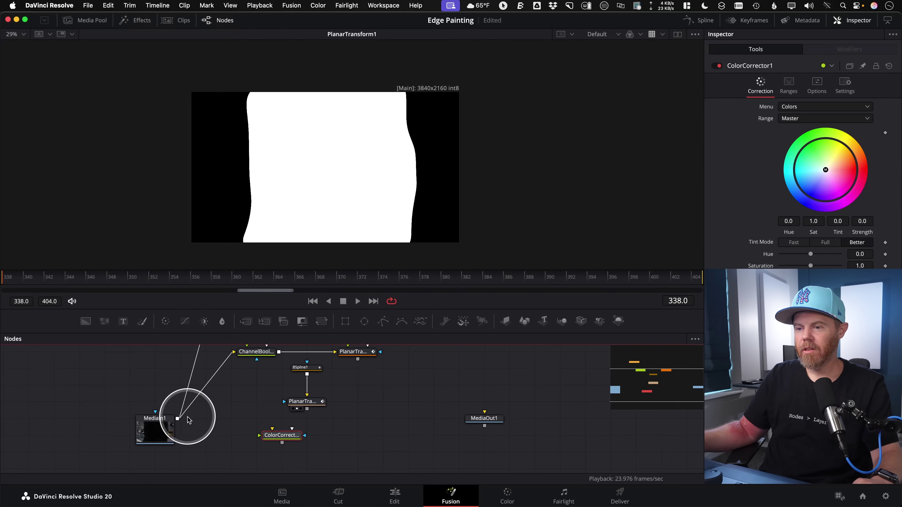
pyautogui.moveTo(188, 420); pyautogui.dragTo(189, 422)
pyautogui.press('1')
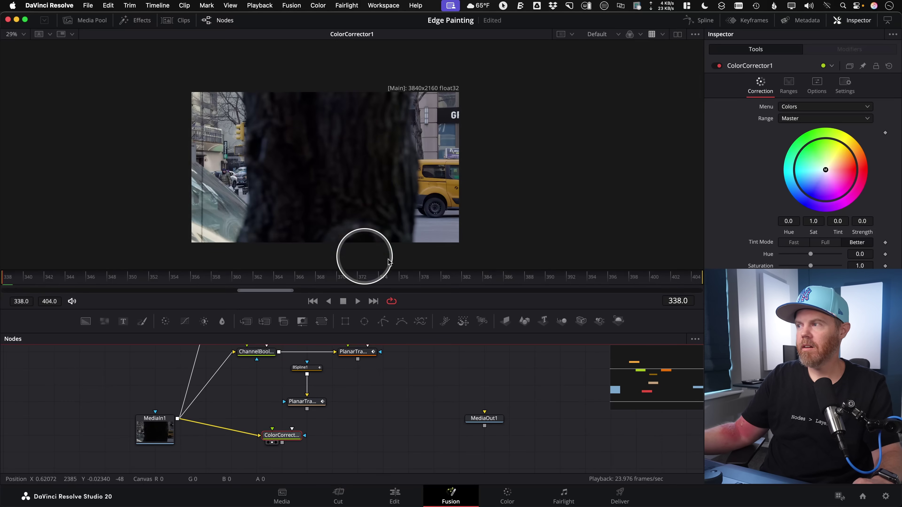
pyautogui.moveTo(845, 173); pyautogui.dragTo(847, 191)
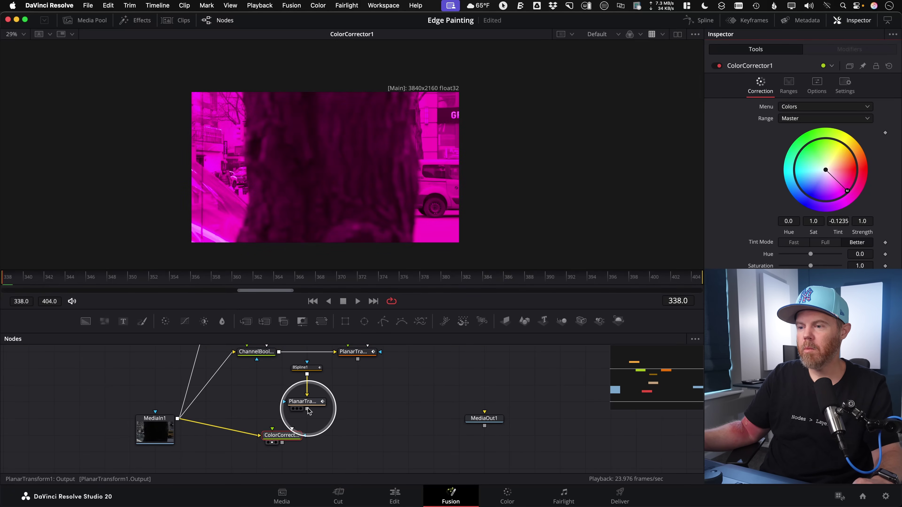
pyautogui.moveTo(307, 409); pyautogui.dragTo(301, 445)
pyautogui.click(304, 461)
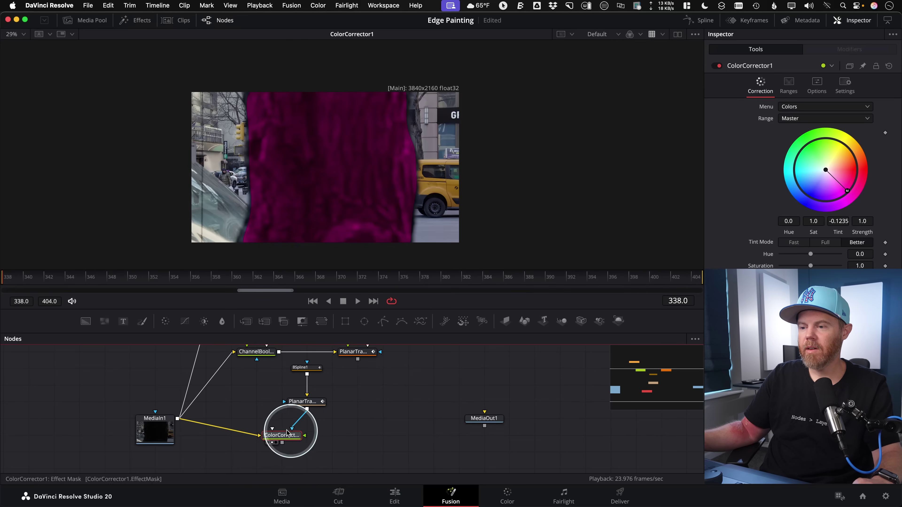
# Play back the magenta trunk tint in the Edit timeline, then return to Fusion at frame 347.
pyautogui.hscroll(2, 357, 408)
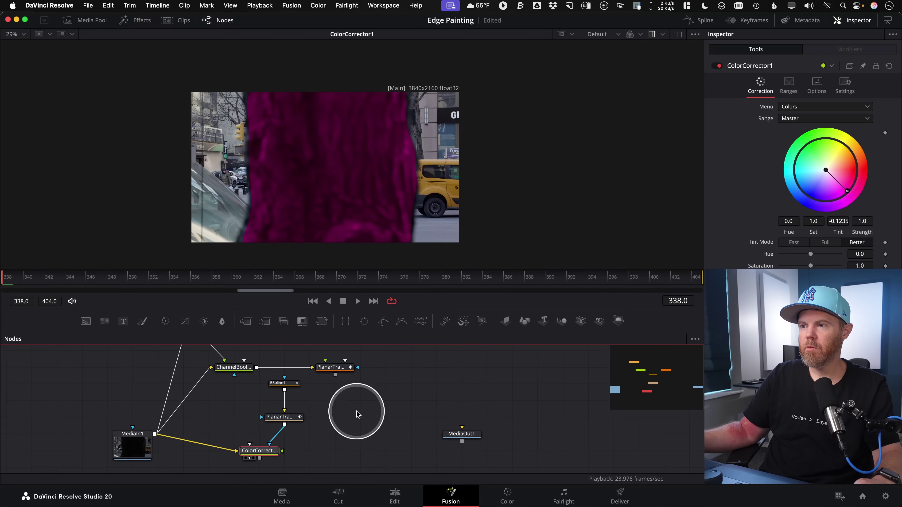
pyautogui.press('space')
pyautogui.press('space')
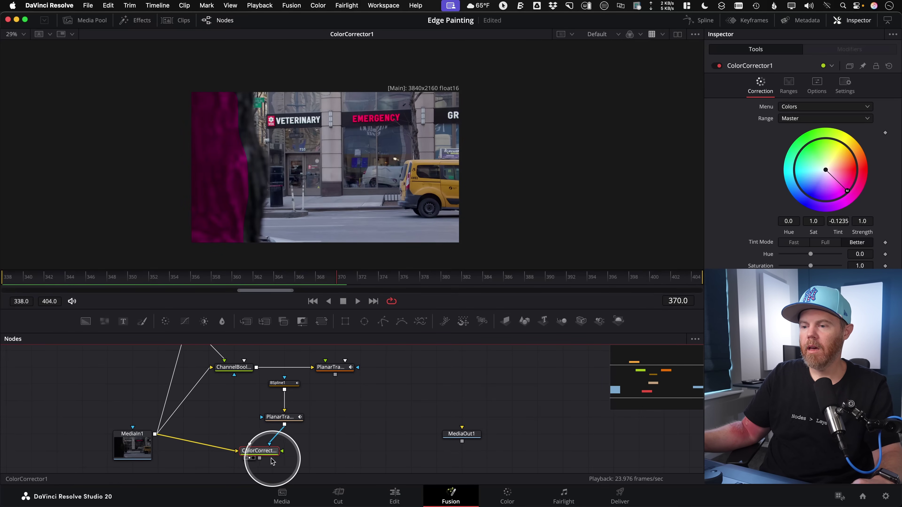
pyautogui.click(392, 499)
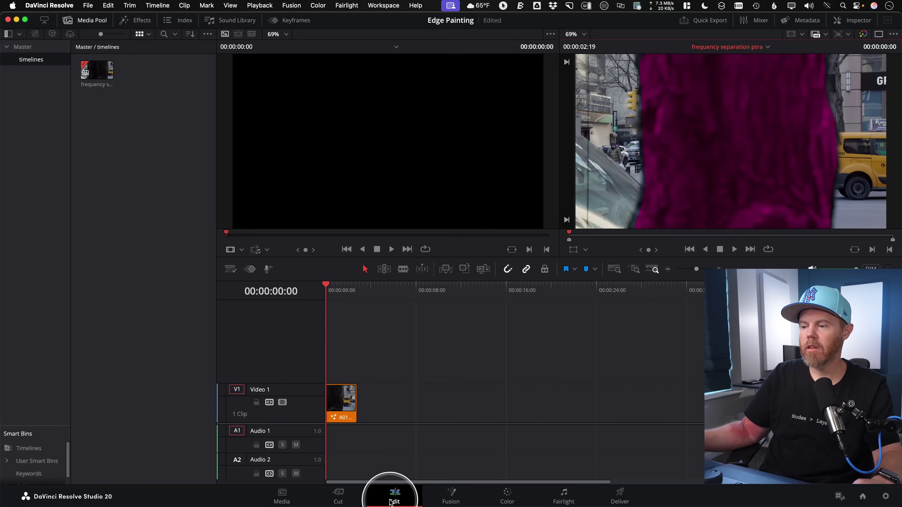
pyautogui.press('space')
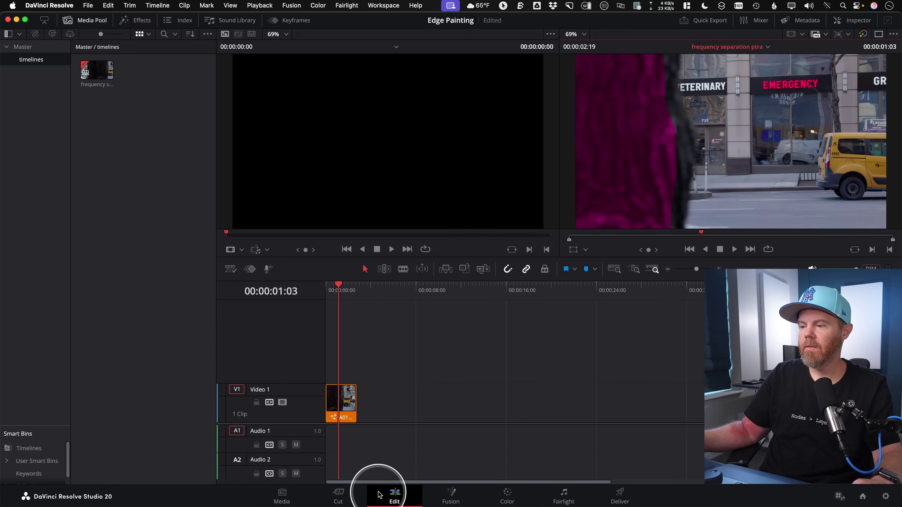
pyautogui.click(454, 496)
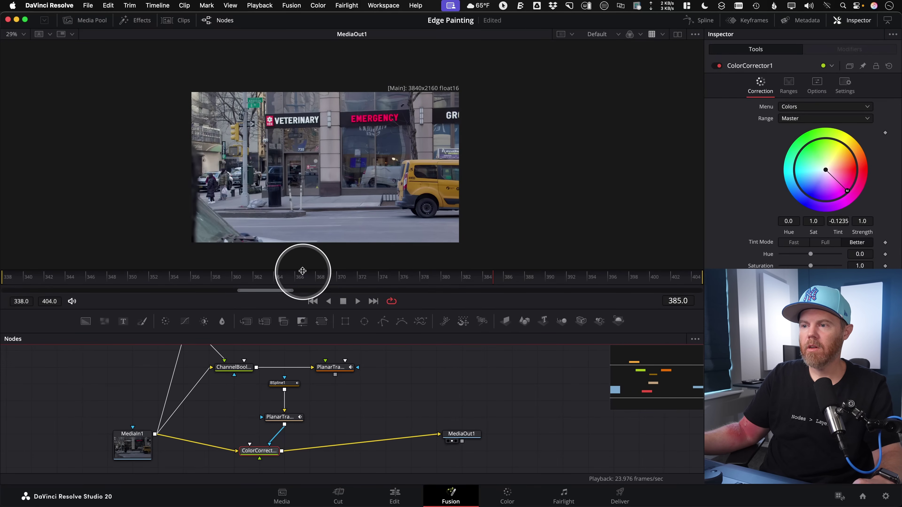
pyautogui.click(130, 276)
pyautogui.moveTo(131, 278); pyautogui.dragTo(319, 288)
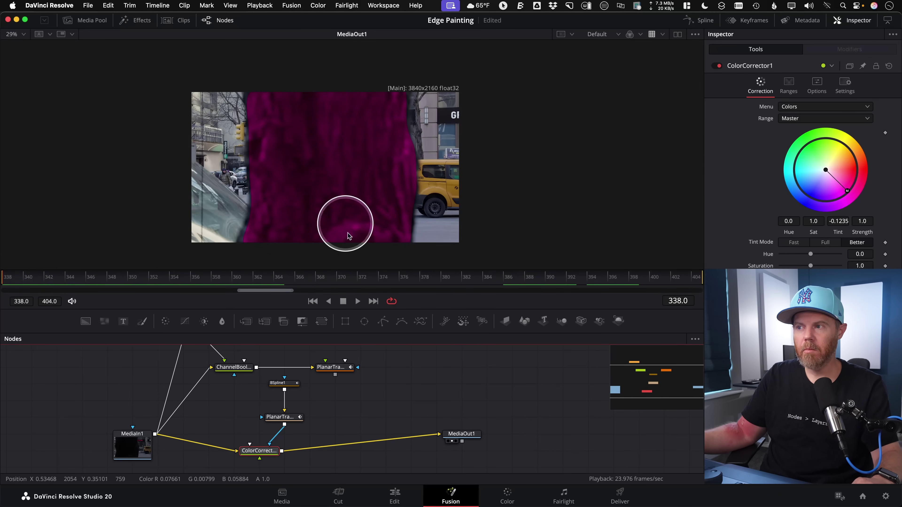
# At frame 375, push BSpline1's right-side points right onto the trunk edge.
pyautogui.click(295, 388)
pyautogui.hscroll(3, 345, 147)
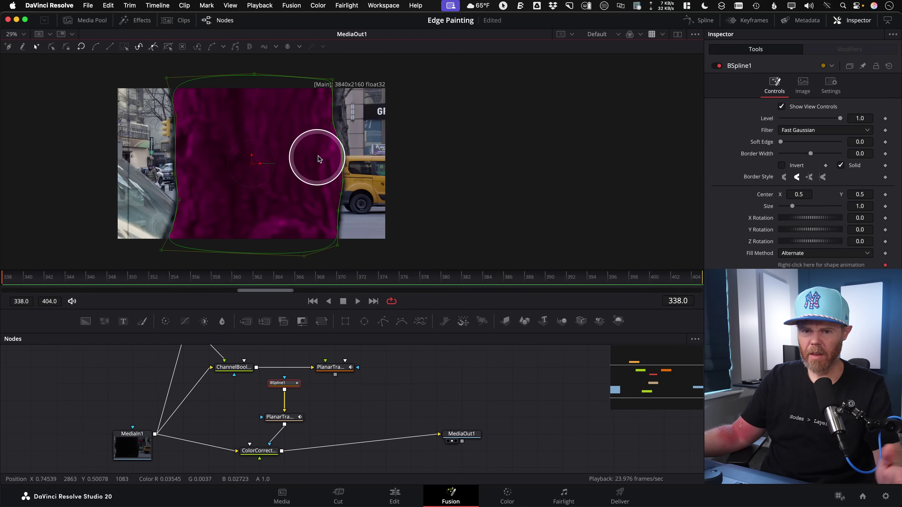
pyautogui.scroll(2, 362, 115)
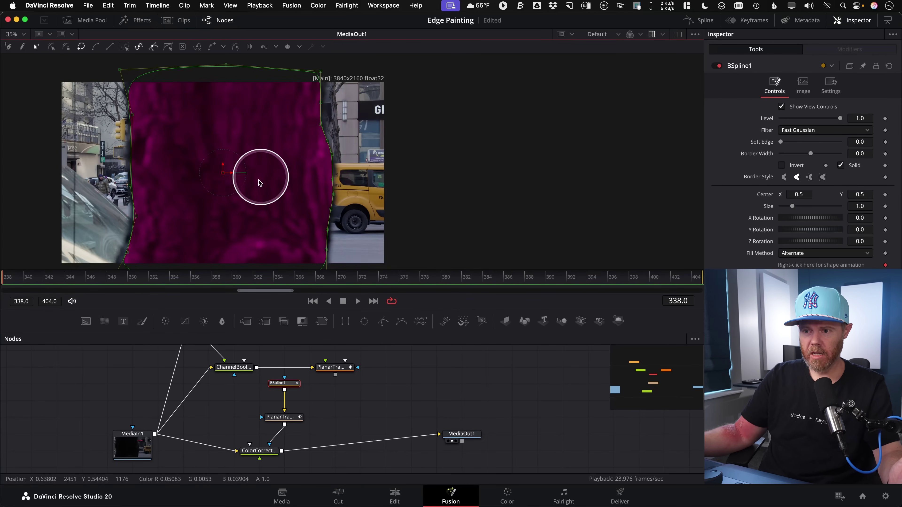
pyautogui.moveTo(262, 287); pyautogui.dragTo(391, 284)
pyautogui.hscroll(-3, 172, 161)
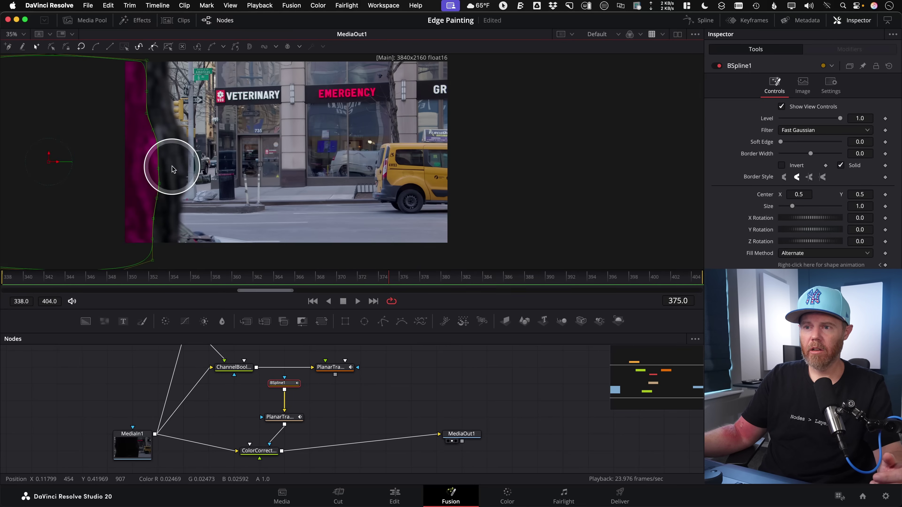
pyautogui.scroll(-2, 177, 167)
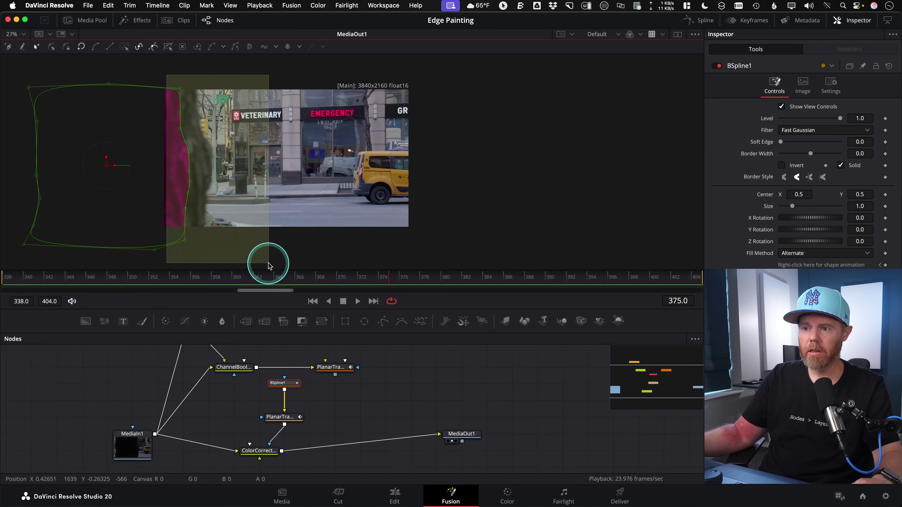
pyautogui.click(413, 101)
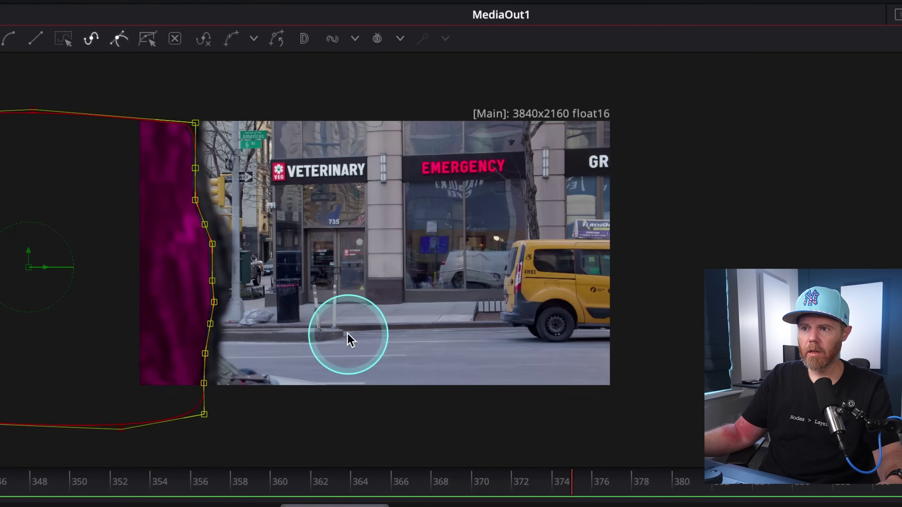
pyautogui.moveTo(348, 334); pyautogui.dragTo(364, 330)
# Scrub across the shot, including around frame 346, to check the tint hugs the trunk.
pyautogui.moveTo(595, 489)
pyautogui.mouseDown()
pyautogui.moveTo(509, 483)
pyautogui.moveTo(590, 497)
pyautogui.mouseUp()
pyautogui.moveTo(451, 504); pyautogui.dragTo(0, 483)
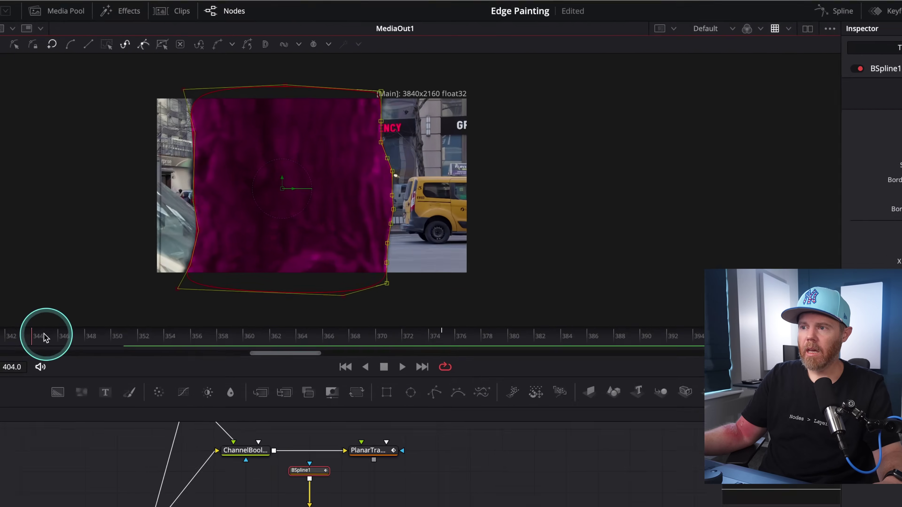
pyautogui.moveTo(45, 337); pyautogui.dragTo(0, 338)
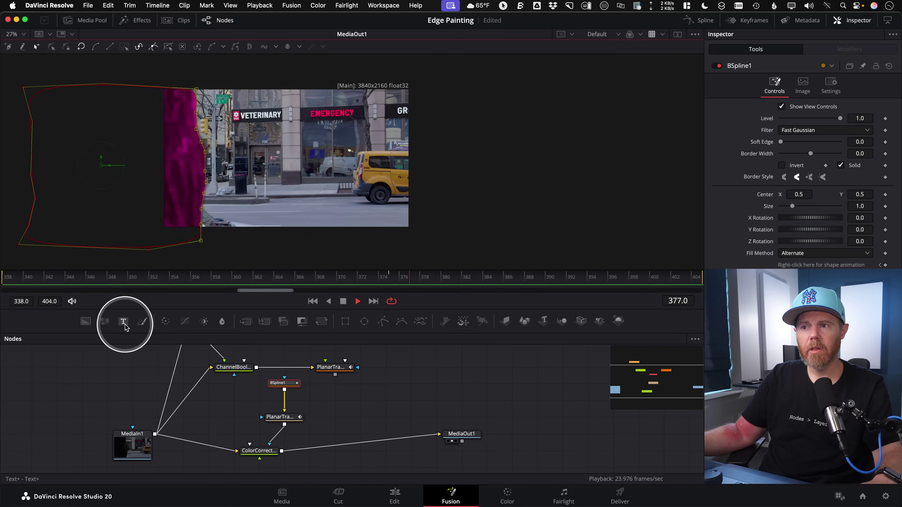
pyautogui.moveTo(231, 277); pyautogui.dragTo(213, 288)
pyautogui.scroll(3, 312, 167)
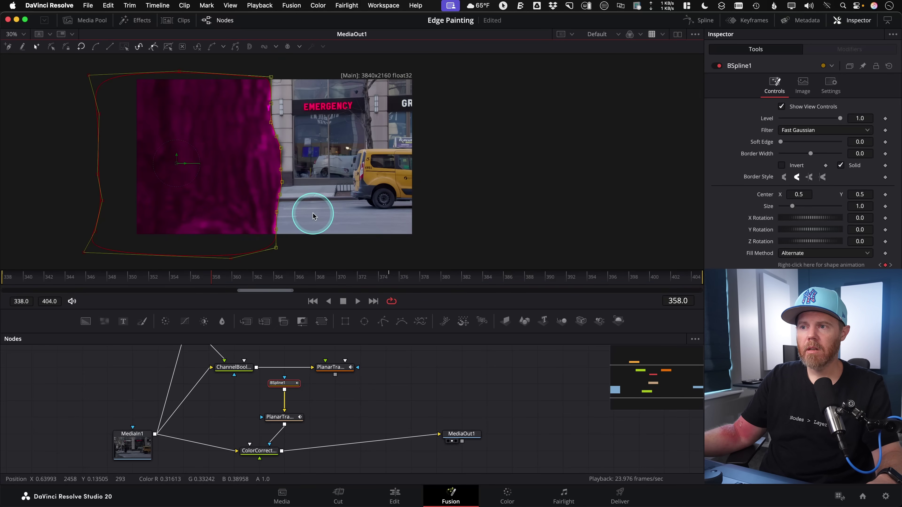
pyautogui.moveTo(190, 286); pyautogui.dragTo(92, 262)
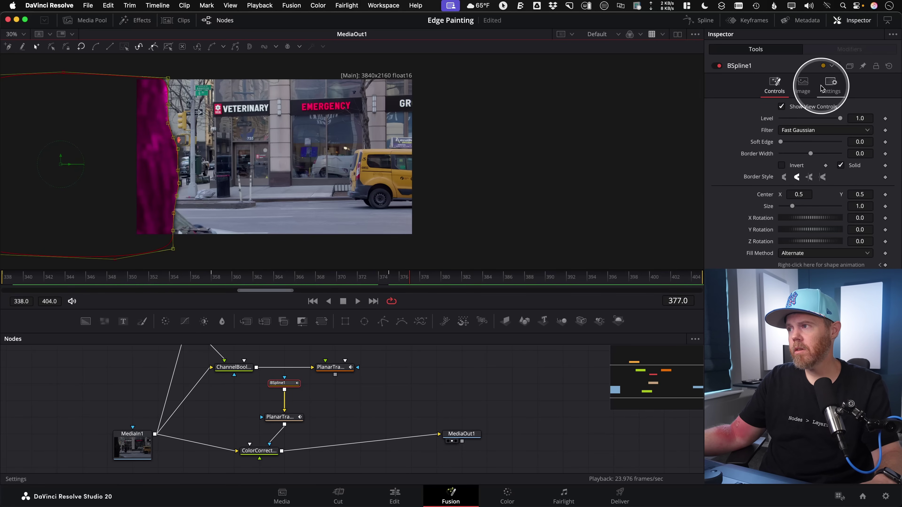
pyautogui.click(292, 425)
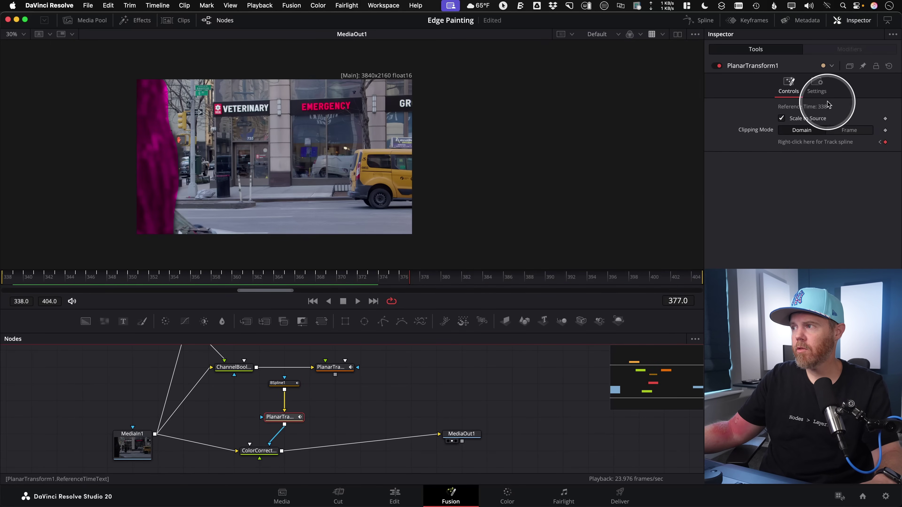
pyautogui.click(816, 87)
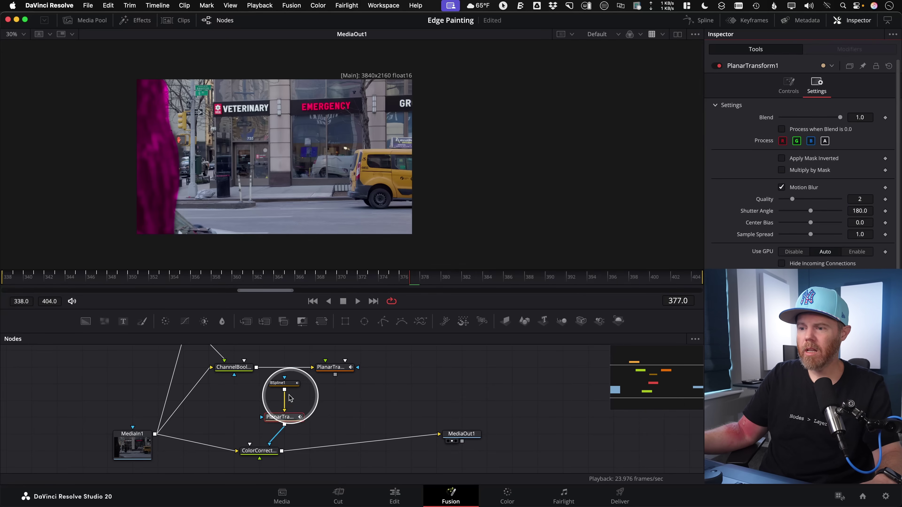
pyautogui.click(288, 387)
pyautogui.click(407, 419)
pyautogui.scroll(-3, 412, 418)
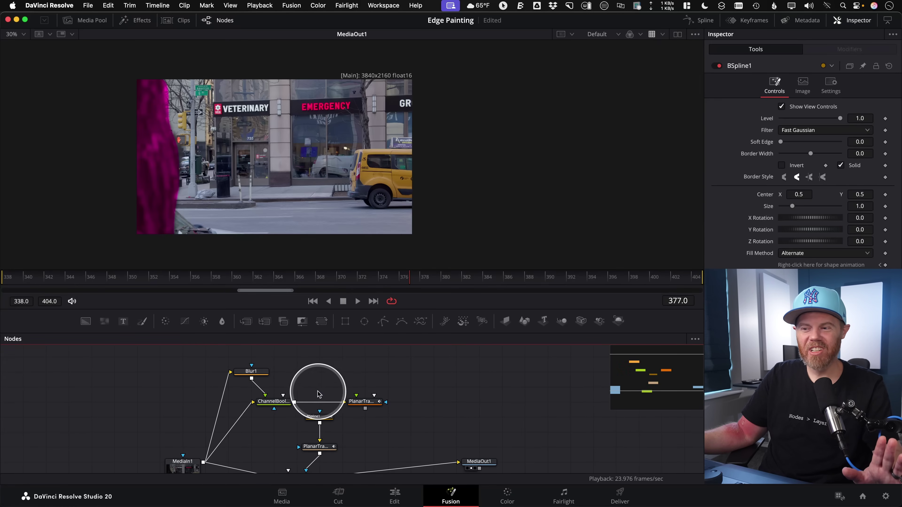
# View ChannelBooleans1, inspect it and Blur1, then show PlanarTracker1's track points at frame 342.
pyautogui.moveTo(280, 402); pyautogui.dragTo(674, 168)
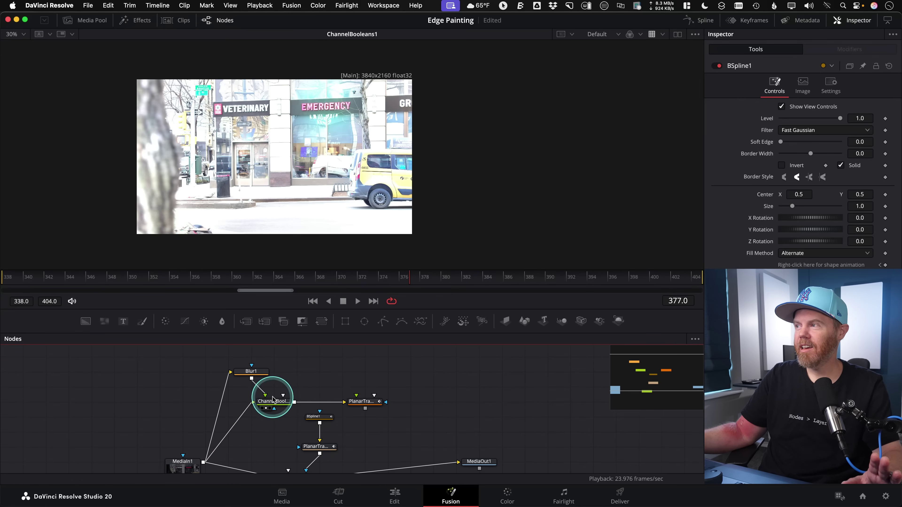
pyautogui.click(277, 402)
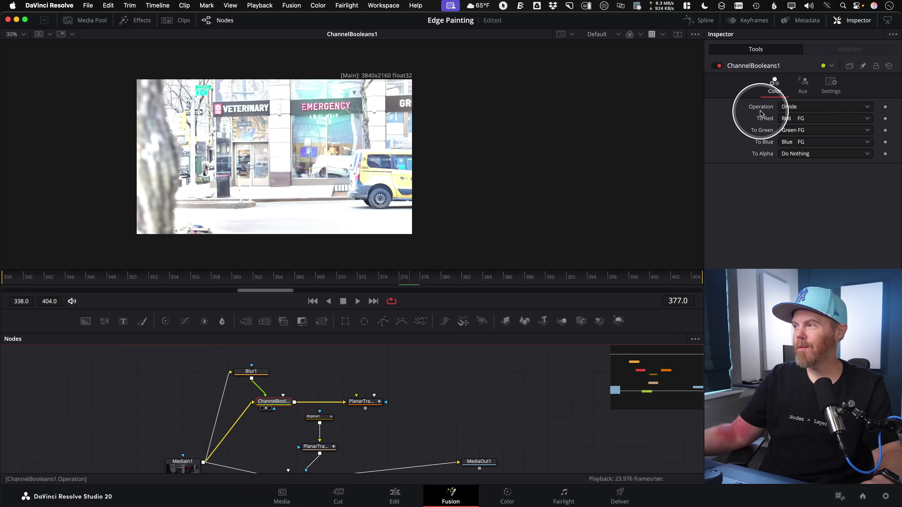
pyautogui.click(260, 378)
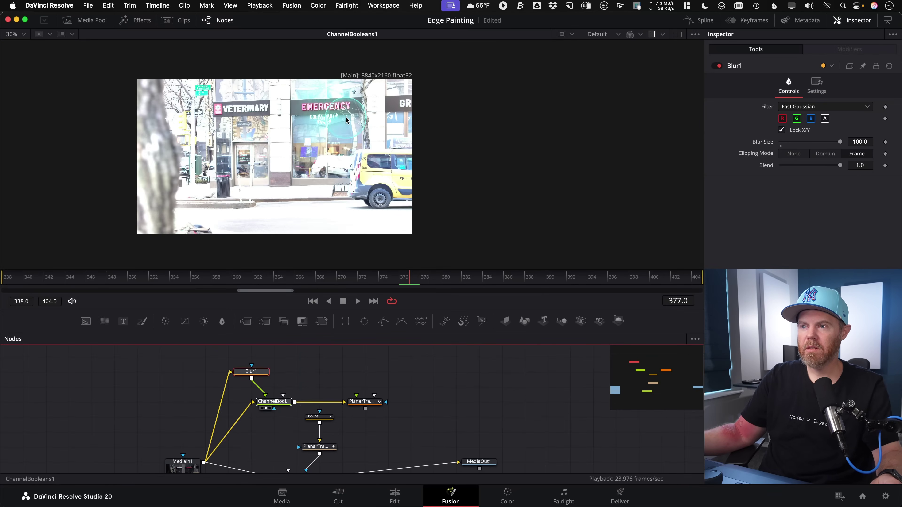
pyautogui.moveTo(262, 283); pyautogui.dragTo(44, 278)
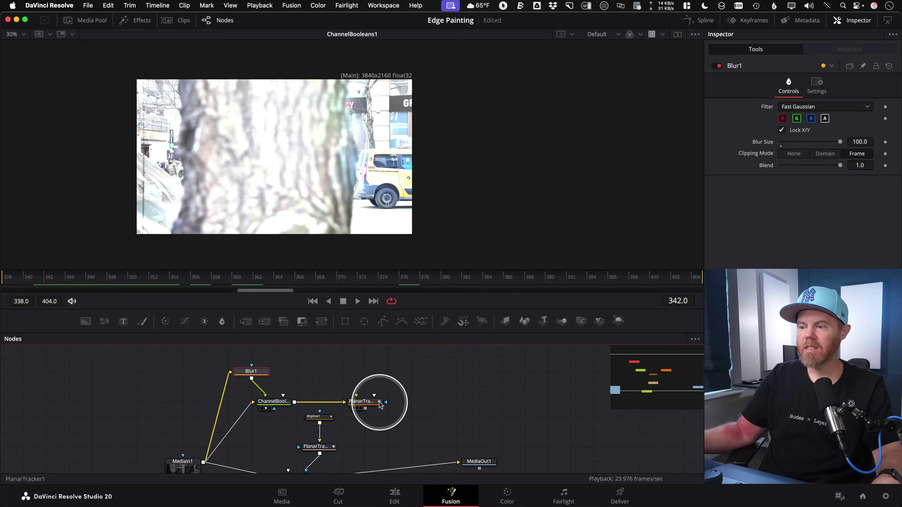
pyautogui.click(368, 404)
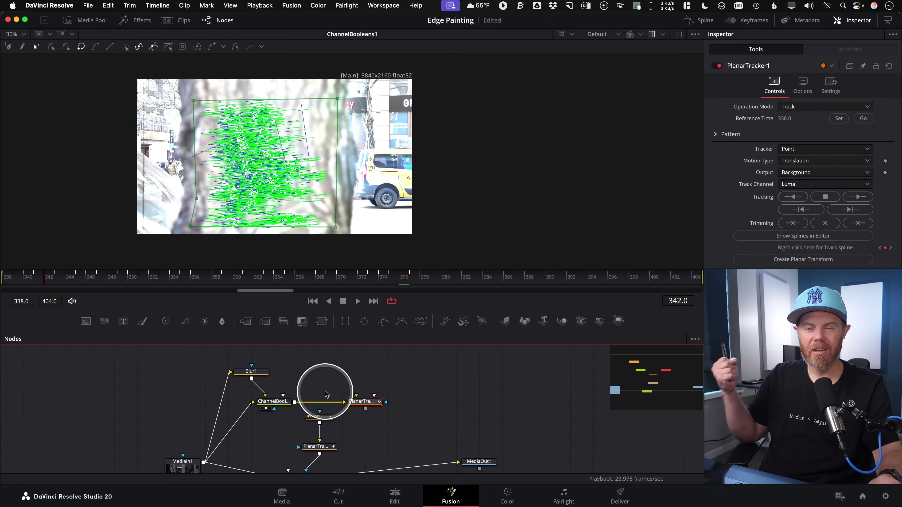